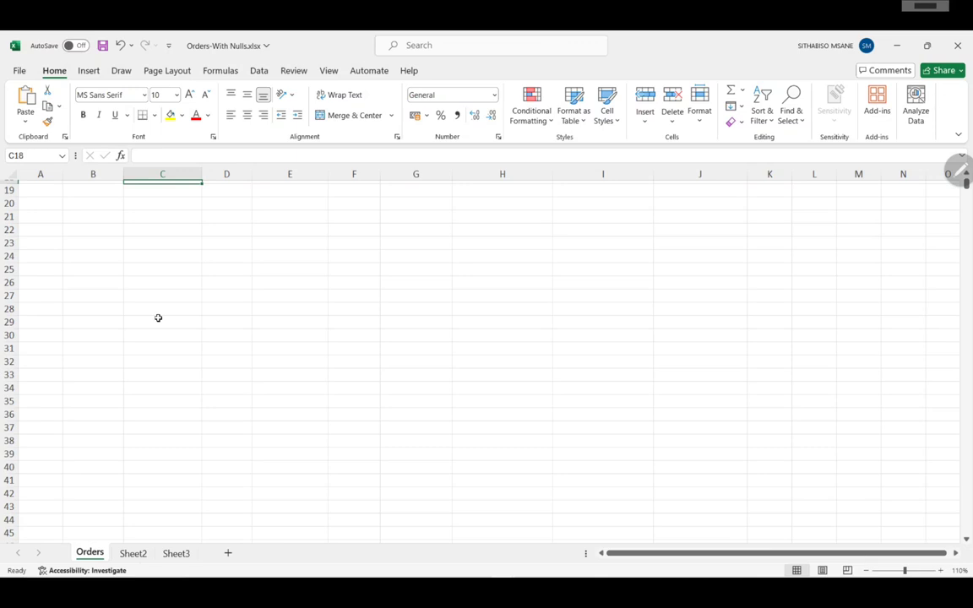
# After trying a few cell selections, enter 12 in cell F24 so it shows 12.00.
pyautogui.click(583, 295)
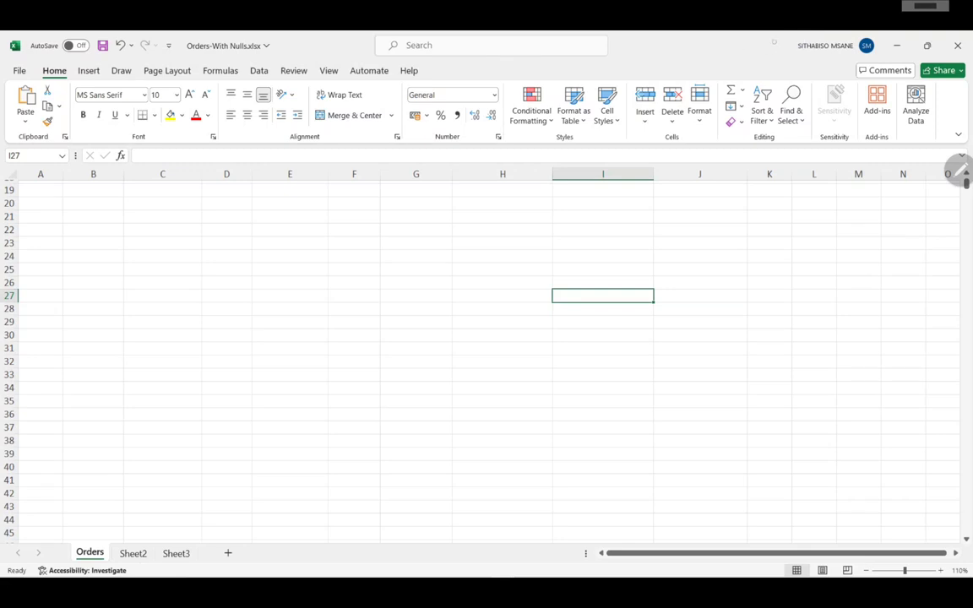
pyautogui.hotkey('shift', 'Left')
pyautogui.hotkey('shift', 'Down')
pyautogui.hotkey('shift', 'Down')
pyautogui.hotkey('shift', 'Down')
pyautogui.hotkey('shift', 'Down')
pyautogui.hotkey('shift', 'Down')
pyautogui.hotkey('shift', 'Down')
pyautogui.hotkey('shift', 'Down')
pyautogui.hotkey('shift', 'Down')
pyautogui.hotkey('shift', 'Down')
pyautogui.hotkey('shift', 'Down')
pyautogui.hotkey('shift', 'Down')
pyautogui.hotkey('shift', 'Down')
pyautogui.hotkey('shift', 'Down')
pyautogui.hotkey('shift', 'Down')
pyautogui.hotkey('shift', 'Down')
pyautogui.hotkey('shift', 'Down')
pyautogui.hotkey('shift', 'Down')
pyautogui.hotkey('shift', 'Down')
pyautogui.hotkey('shift', 'Down')
pyautogui.hotkey('shift', 'Down')
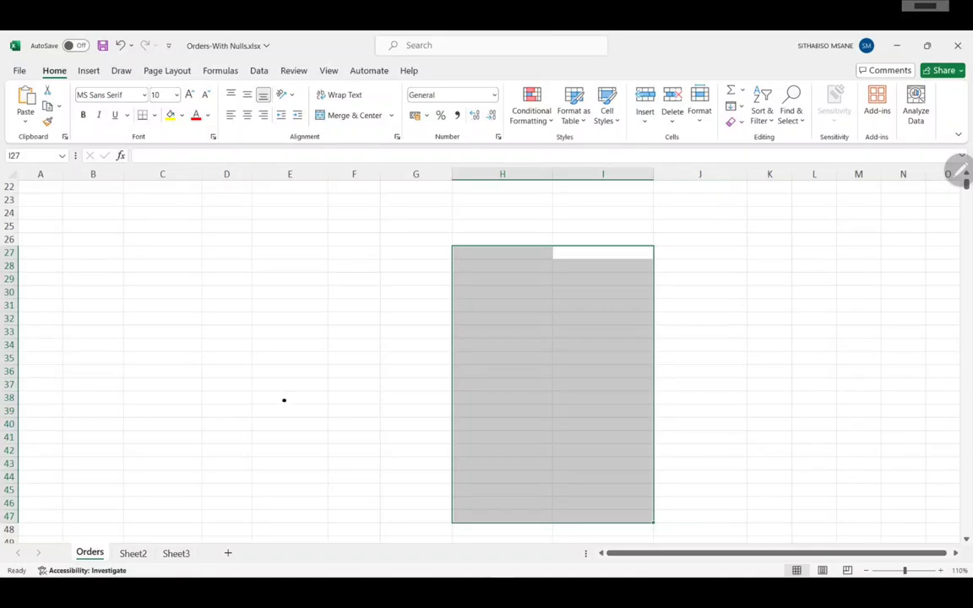
pyautogui.click(307, 440)
pyautogui.click(50, 403)
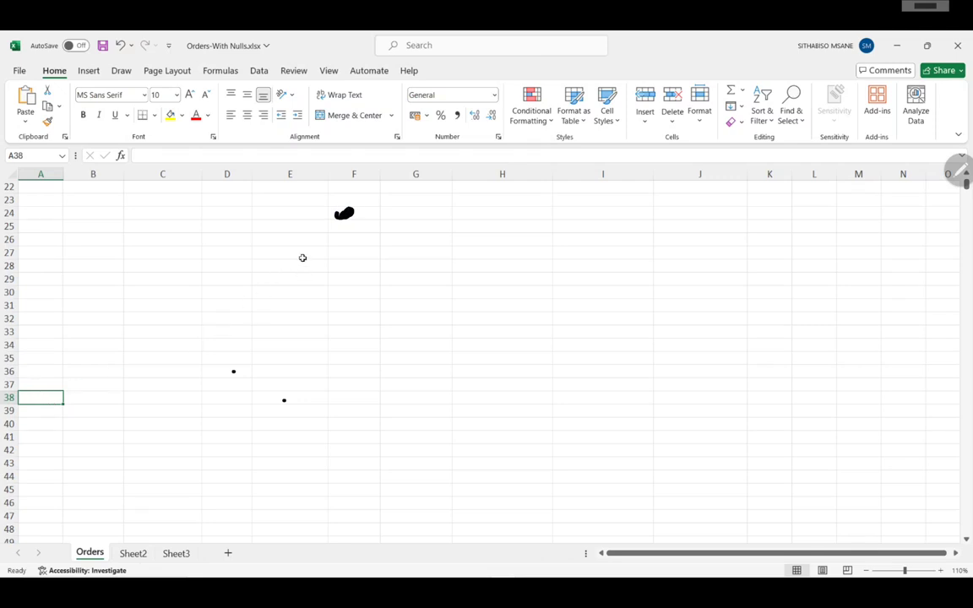
pyautogui.click(365, 210)
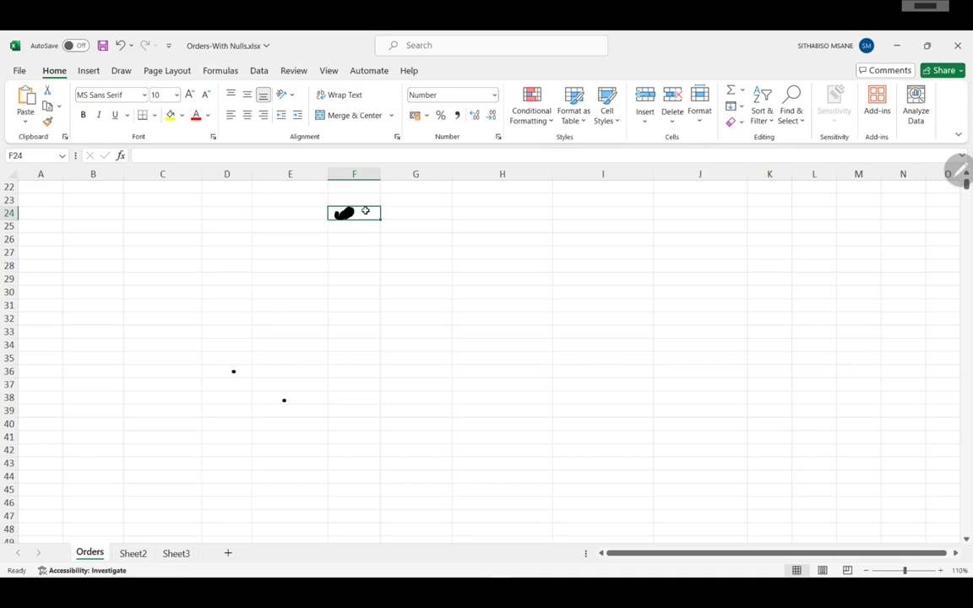
pyautogui.write('12')
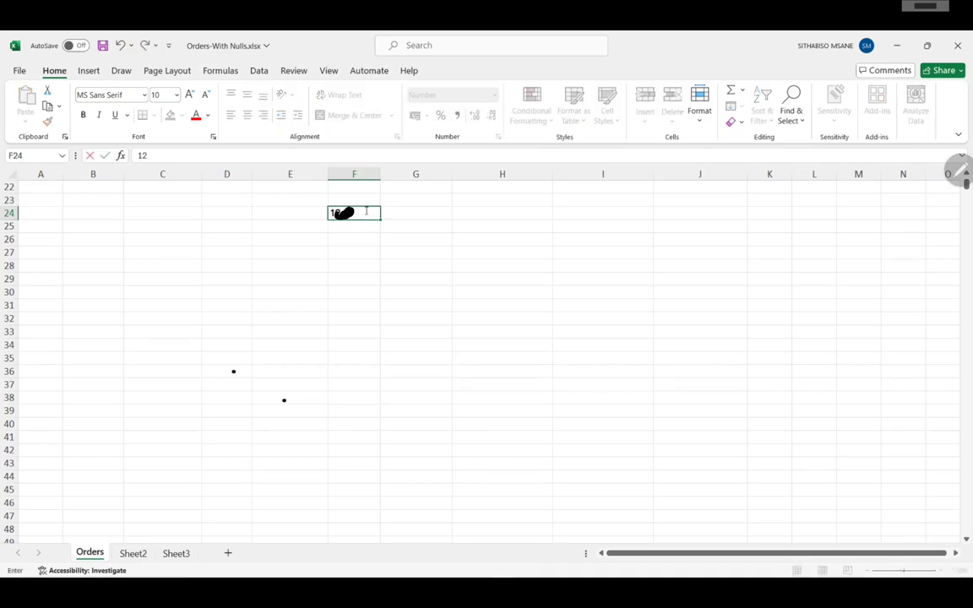
pyautogui.press('Return')
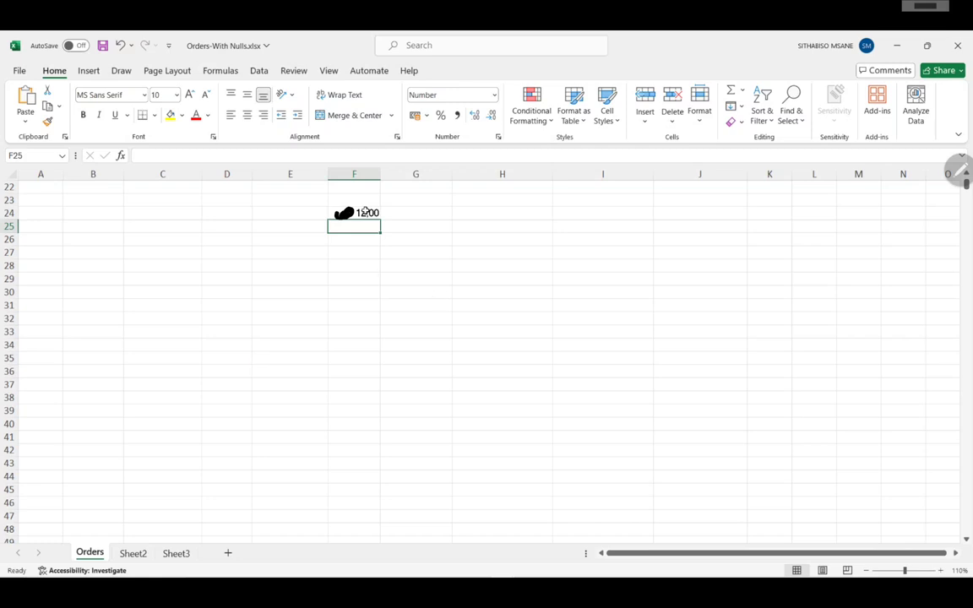
# Handwrite an 'f24' ink note beside the sheet, undoing stray marks.
pyautogui.moveTo(517, 266); pyautogui.dragTo(522, 282)
pyautogui.moveTo(359, 159)
pyautogui.mouseDown()
pyautogui.moveTo(346, 213)
pyautogui.moveTo(16, 214)
pyautogui.mouseUp()
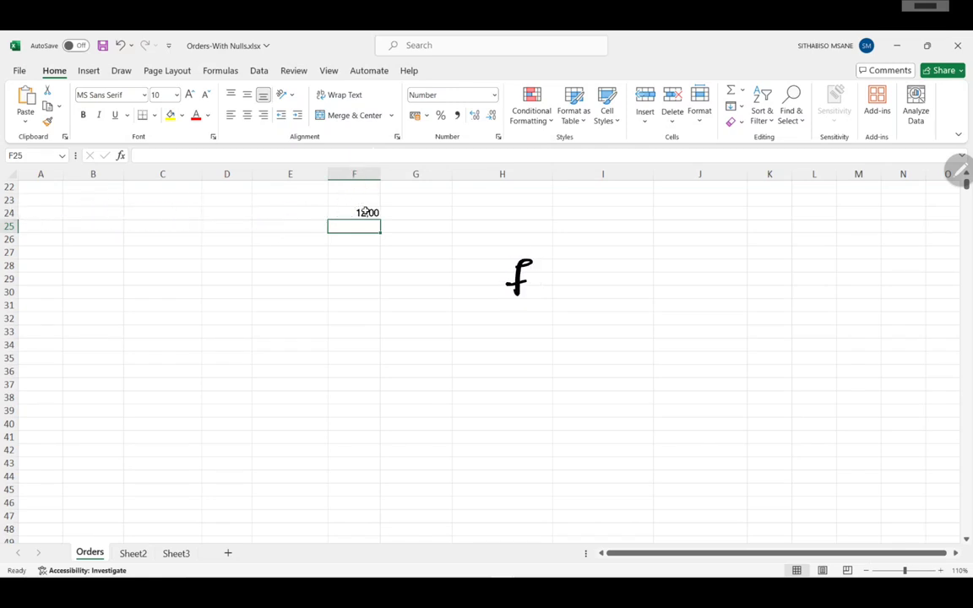
pyautogui.moveTo(546, 271)
pyautogui.mouseDown()
pyautogui.moveTo(567, 292)
pyautogui.moveTo(604, 281)
pyautogui.mouseUp()
pyautogui.moveTo(598, 264); pyautogui.dragTo(596, 297)
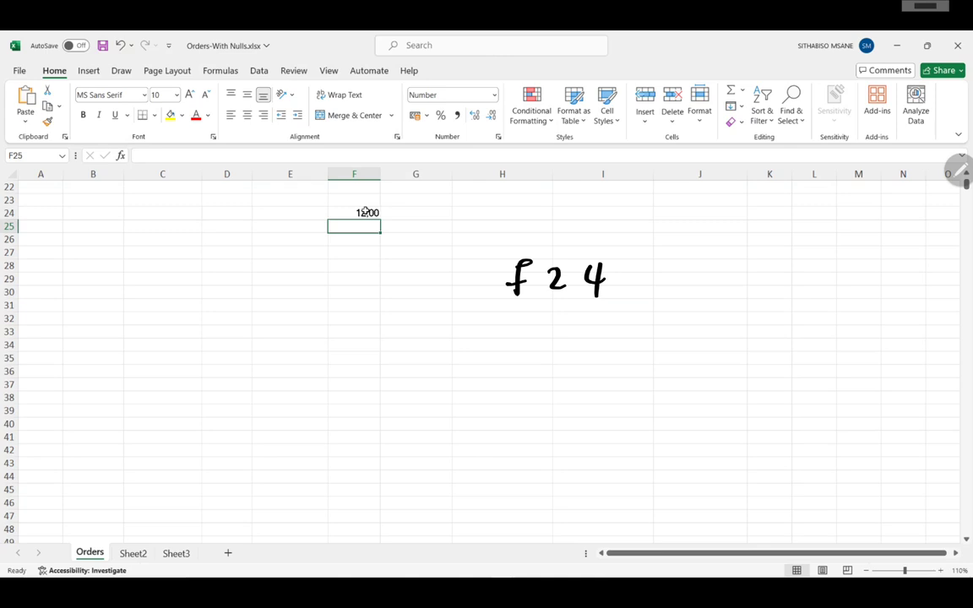
pyautogui.moveTo(678, 272); pyautogui.dragTo(697, 284)
pyautogui.hotkey('ctrl', 'z')
pyautogui.moveTo(653, 263)
pyautogui.mouseDown()
pyautogui.moveTo(661, 285)
pyautogui.moveTo(671, 265)
pyautogui.moveTo(691, 283)
pyautogui.moveTo(679, 284)
pyautogui.moveTo(716, 286)
pyautogui.mouseUp()
pyautogui.hotkey('ctrl', 'z')
pyautogui.hotkey('ctrl', 'z')
pyautogui.hotkey('ctrl', 'z')
pyautogui.hotkey('ctrl', 'z')
pyautogui.hotkey('ctrl', 'z')
# Add 'xyz' and a check mark in ink, then erase the ink annotations.
pyautogui.moveTo(695, 272); pyautogui.dragTo(722, 314)
pyautogui.moveTo(748, 279); pyautogui.dragTo(767, 289)
pyautogui.moveTo(667, 267)
pyautogui.mouseDown()
pyautogui.moveTo(722, 288)
pyautogui.moveTo(765, 266)
pyautogui.mouseUp()
pyautogui.moveTo(769, 221)
pyautogui.mouseDown()
pyautogui.moveTo(766, 267)
pyautogui.moveTo(691, 278)
pyautogui.moveTo(734, 283)
pyautogui.mouseUp()
pyautogui.moveTo(600, 279); pyautogui.dragTo(520, 281)
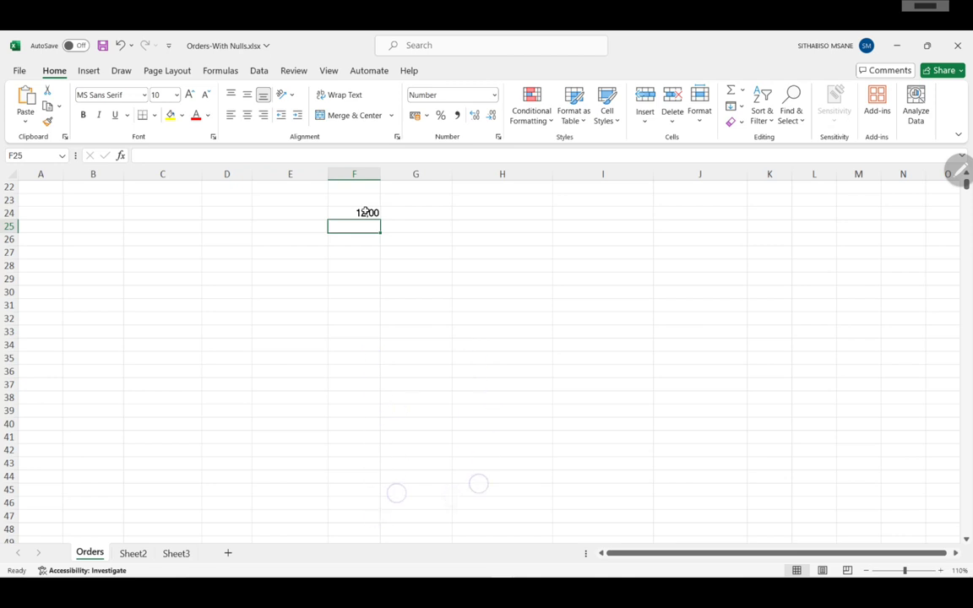
# Inspect the =SUM(C2:C11) formula in C12, then go to the empty Sheet2.
pyautogui.scroll(7, 365, 212)
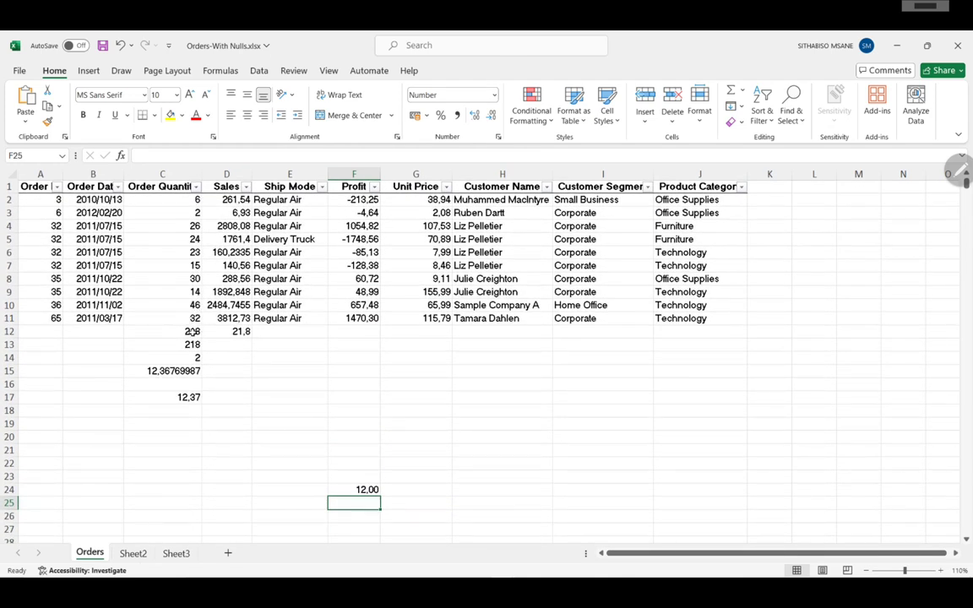
pyautogui.doubleClick(177, 330)
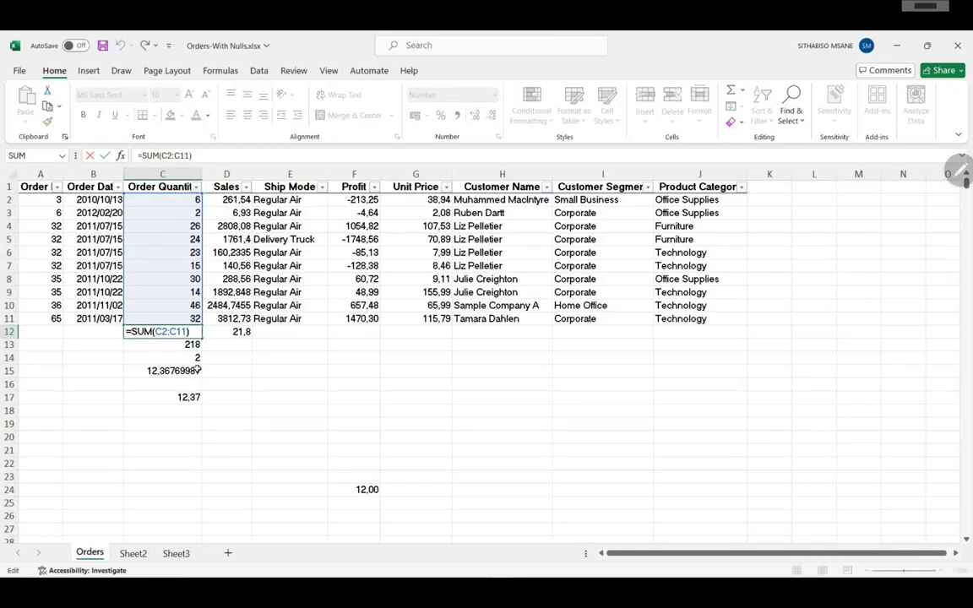
pyautogui.click(134, 553)
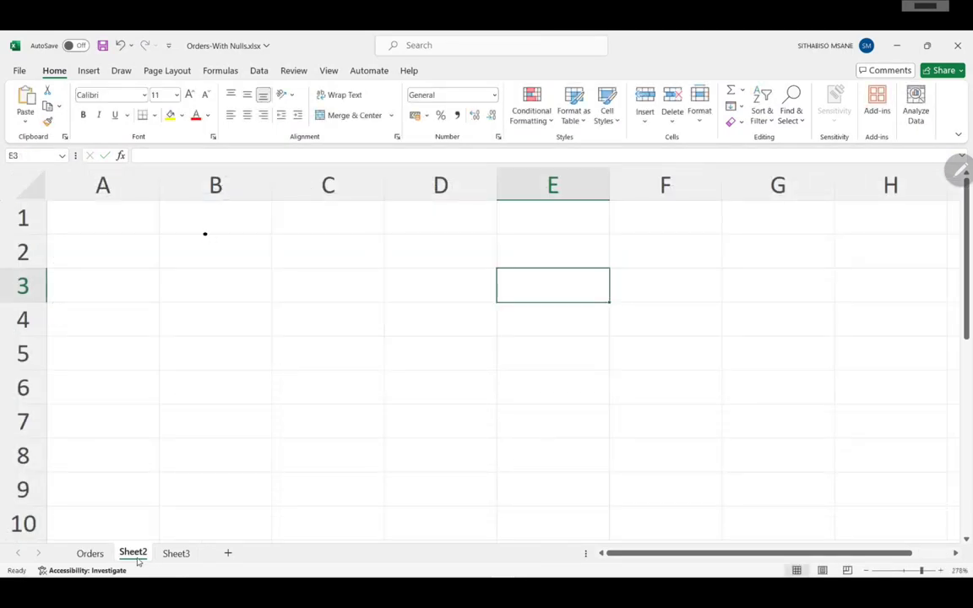
pyautogui.moveTo(159, 196)
pyautogui.mouseDown()
pyautogui.moveTo(265, 233)
pyautogui.moveTo(218, 204)
pyautogui.moveTo(168, 206)
pyautogui.mouseUp()
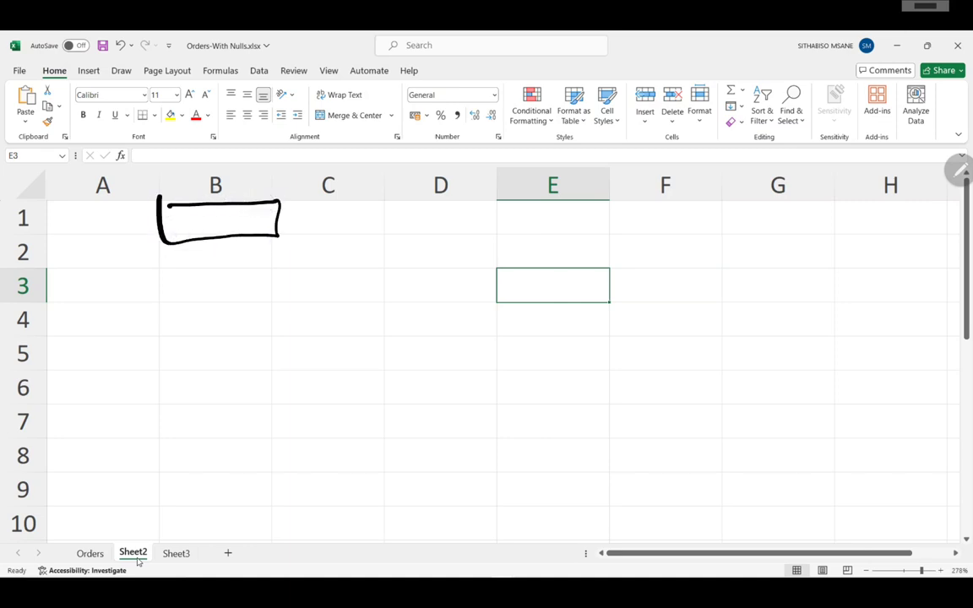
pyautogui.doubleClick(536, 279)
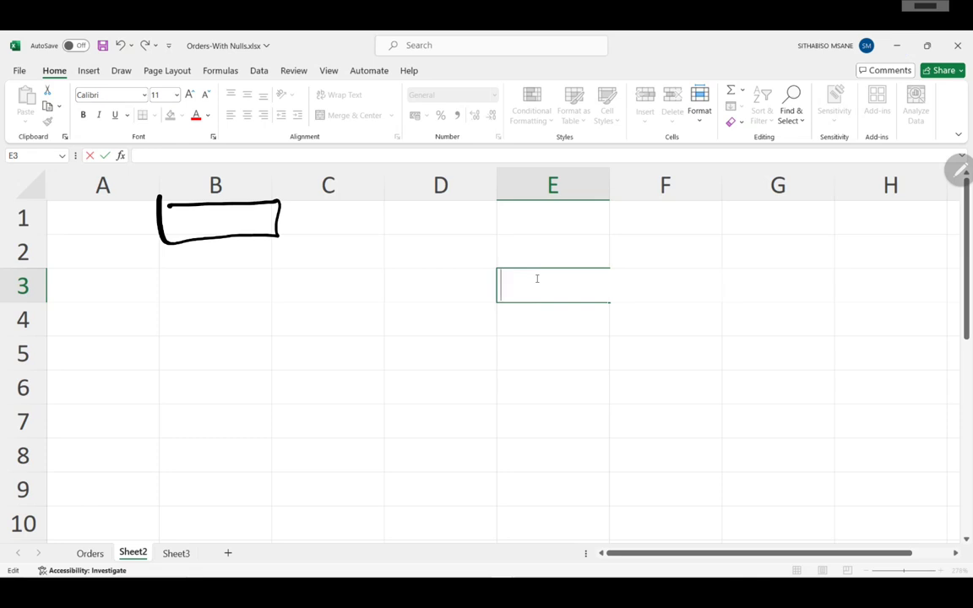
pyautogui.click(249, 217)
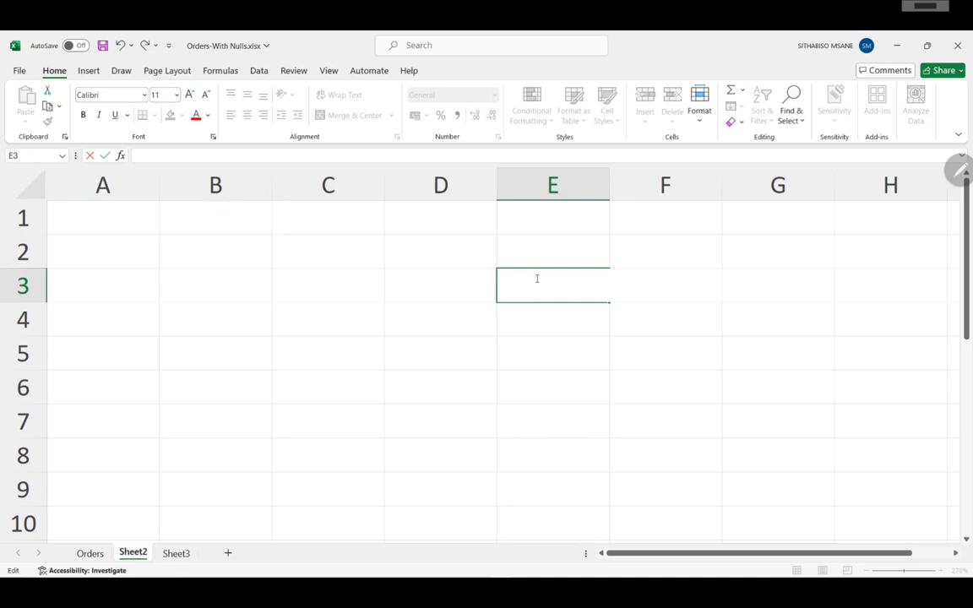
pyautogui.click(88, 553)
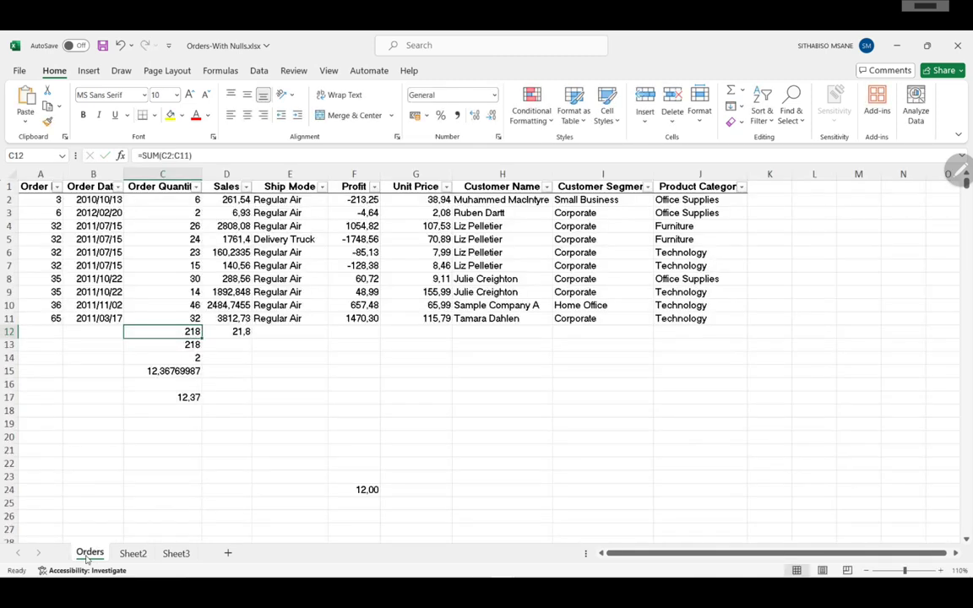
pyautogui.click(129, 554)
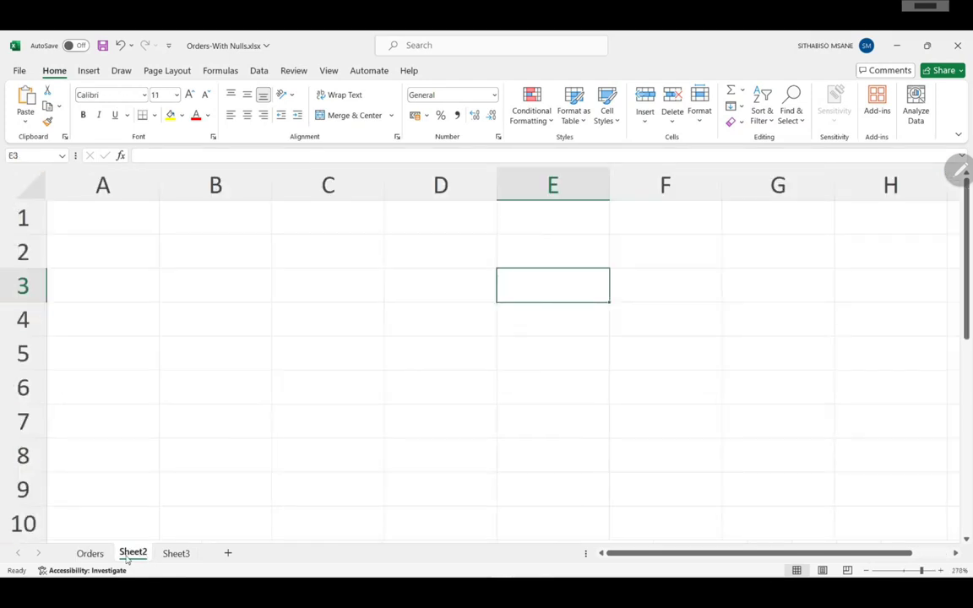
pyautogui.click(94, 557)
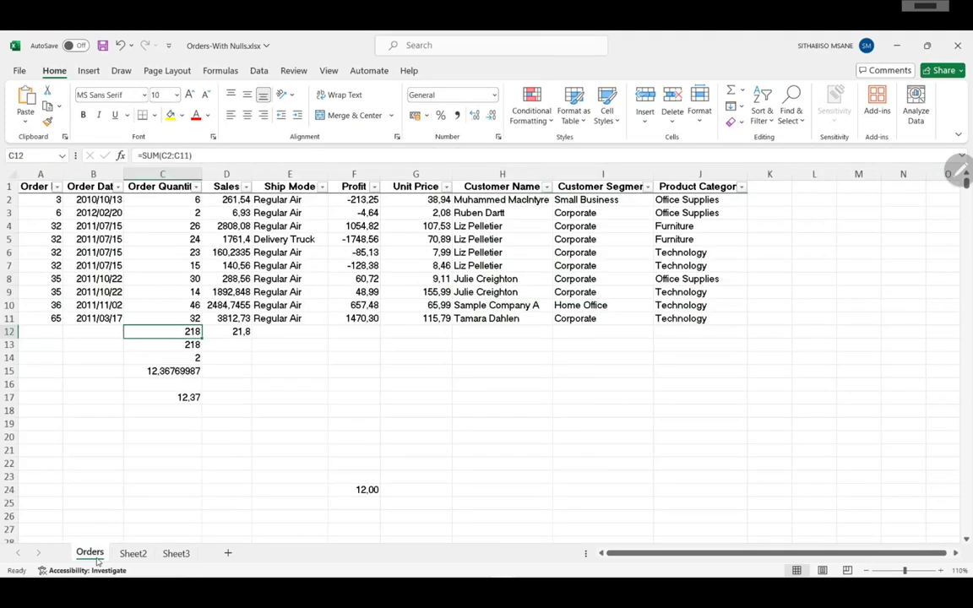
pyautogui.click(132, 554)
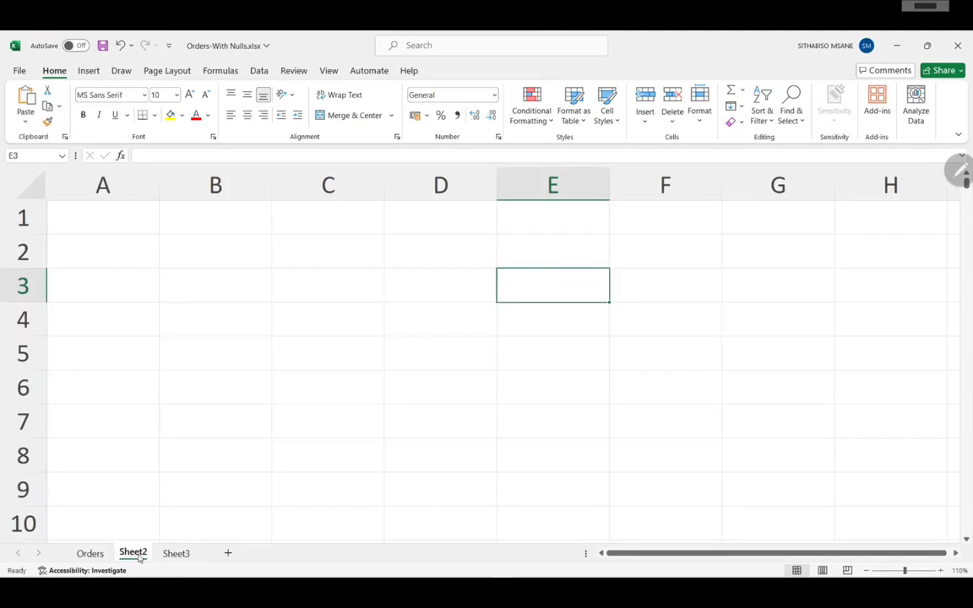
pyautogui.click(90, 554)
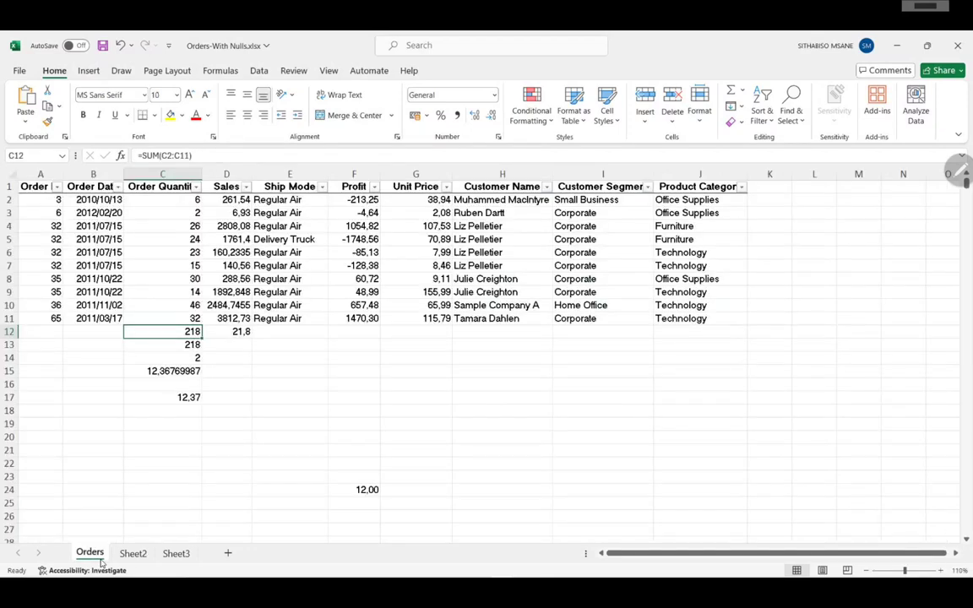
pyautogui.click(133, 554)
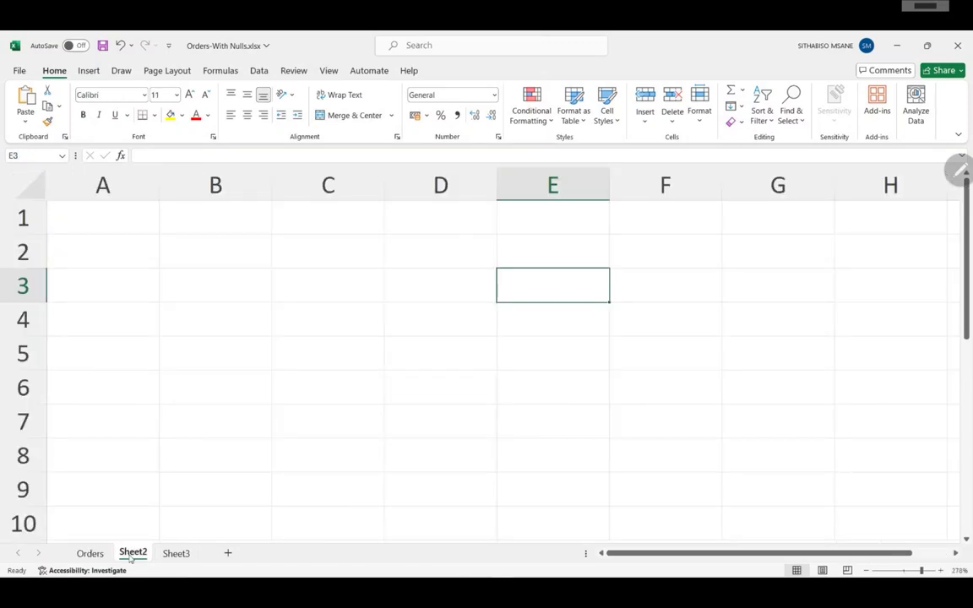
pyautogui.moveTo(302, 360)
pyautogui.mouseDown()
pyautogui.moveTo(323, 357)
pyautogui.moveTo(324, 368)
pyautogui.mouseUp()
pyautogui.moveTo(364, 331)
pyautogui.mouseDown()
pyautogui.moveTo(373, 362)
pyautogui.moveTo(363, 331)
pyautogui.moveTo(415, 364)
pyautogui.mouseUp()
pyautogui.moveTo(410, 355)
pyautogui.mouseDown()
pyautogui.moveTo(423, 361)
pyautogui.moveTo(435, 348)
pyautogui.mouseUp()
pyautogui.moveTo(449, 346); pyautogui.dragTo(440, 360)
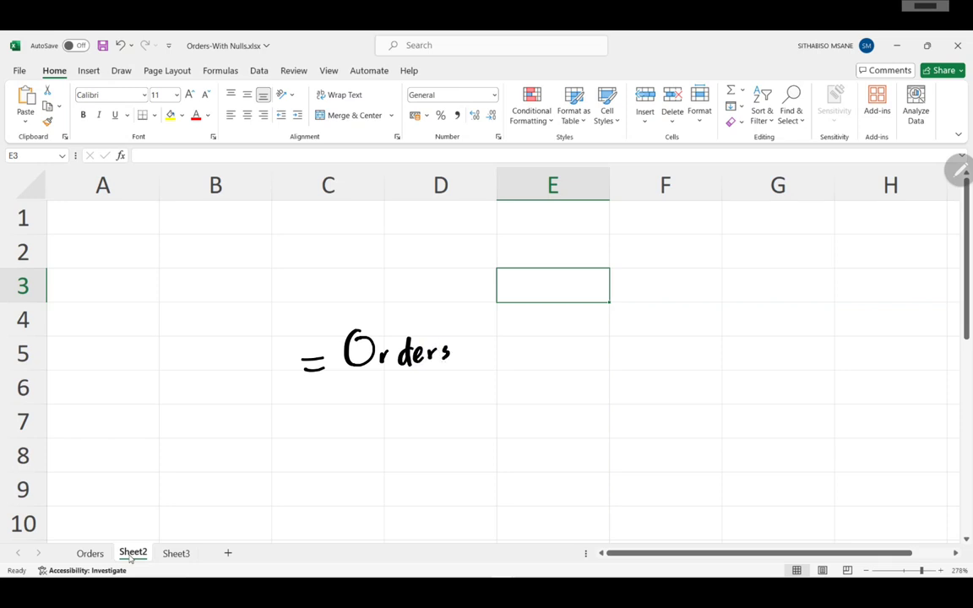
pyautogui.moveTo(93, 538); pyautogui.dragTo(108, 537)
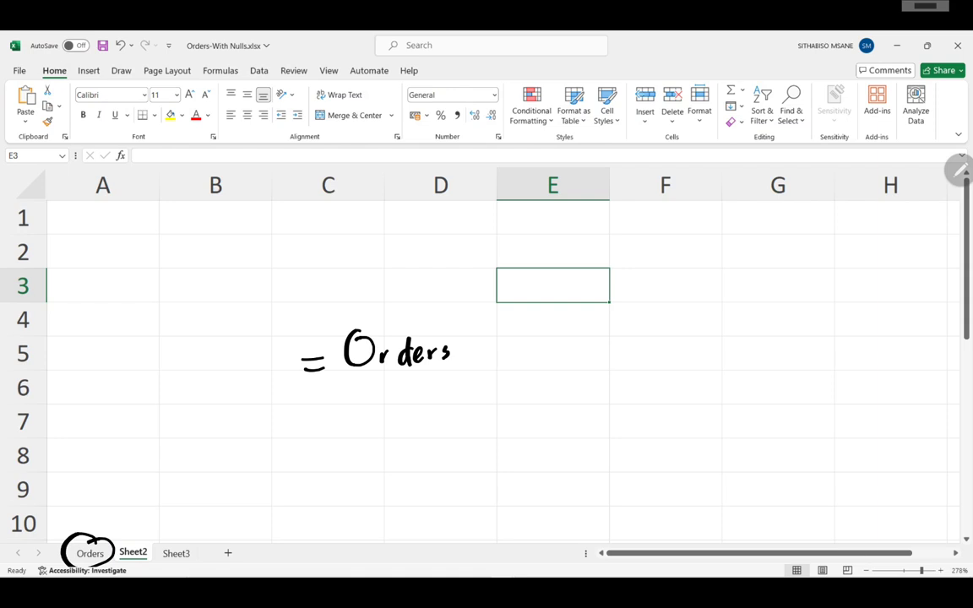
pyautogui.moveTo(475, 322); pyautogui.dragTo(475, 358)
pyautogui.click(473, 372)
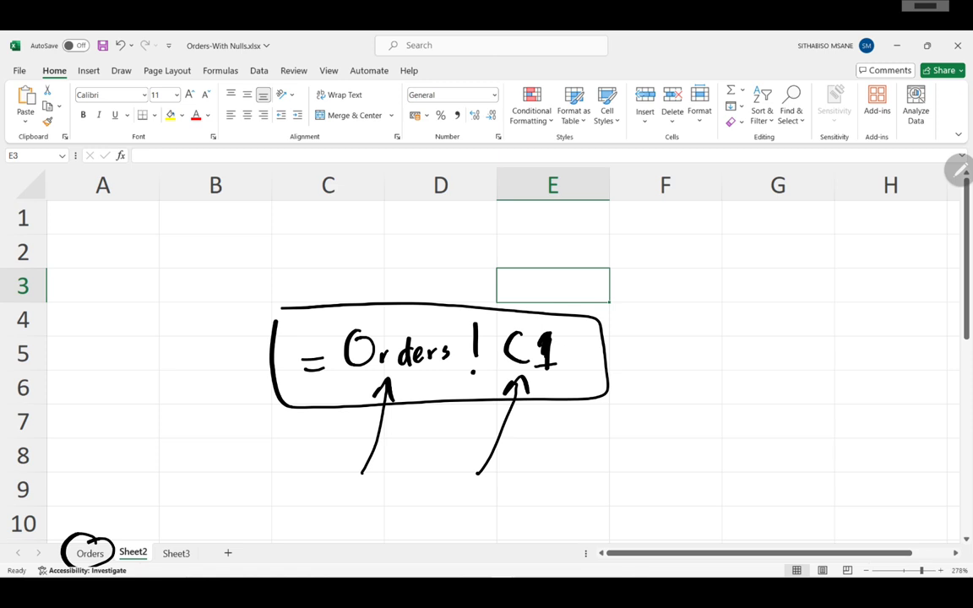
pyautogui.moveTo(379, 235)
pyautogui.mouseDown()
pyautogui.moveTo(379, 309)
pyautogui.moveTo(387, 287)
pyautogui.mouseUp()
pyautogui.moveTo(521, 241)
pyautogui.mouseDown()
pyautogui.moveTo(521, 325)
pyautogui.moveTo(531, 304)
pyautogui.moveTo(448, 259)
pyautogui.moveTo(537, 313)
pyautogui.moveTo(393, 351)
pyautogui.moveTo(441, 380)
pyautogui.mouseUp()
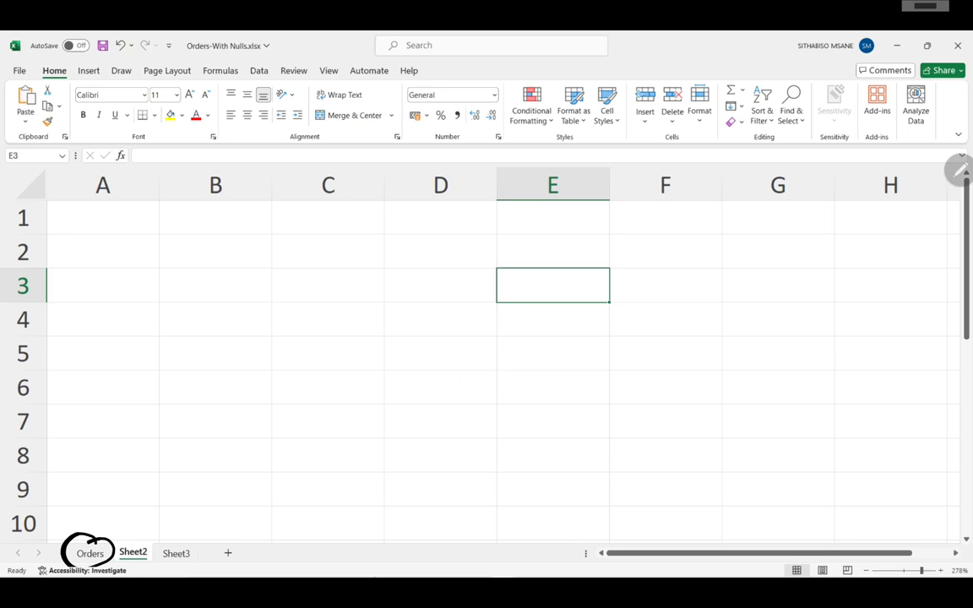
# Enter the formula =Orders!C2 in Sheet2 cell E3.
pyautogui.doubleClick(539, 288)
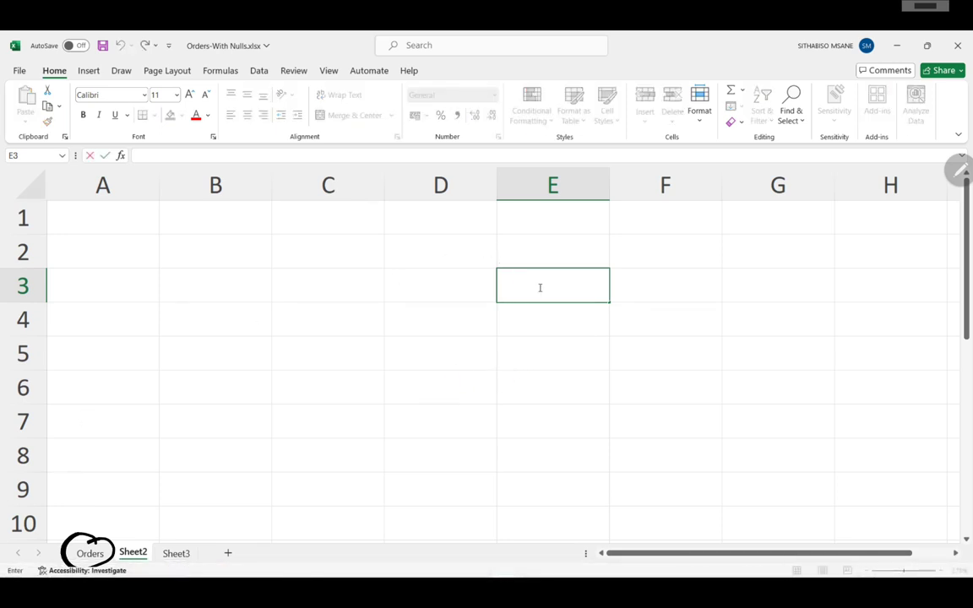
pyautogui.write('=')
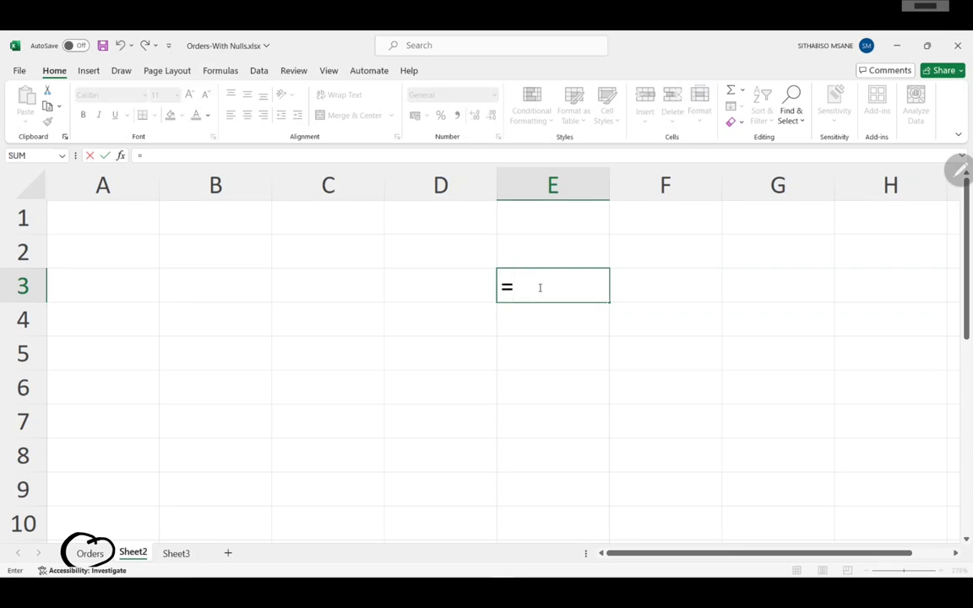
pyautogui.write('Oed')
pyautogui.press('BackSpace')
pyautogui.press('BackSpace')
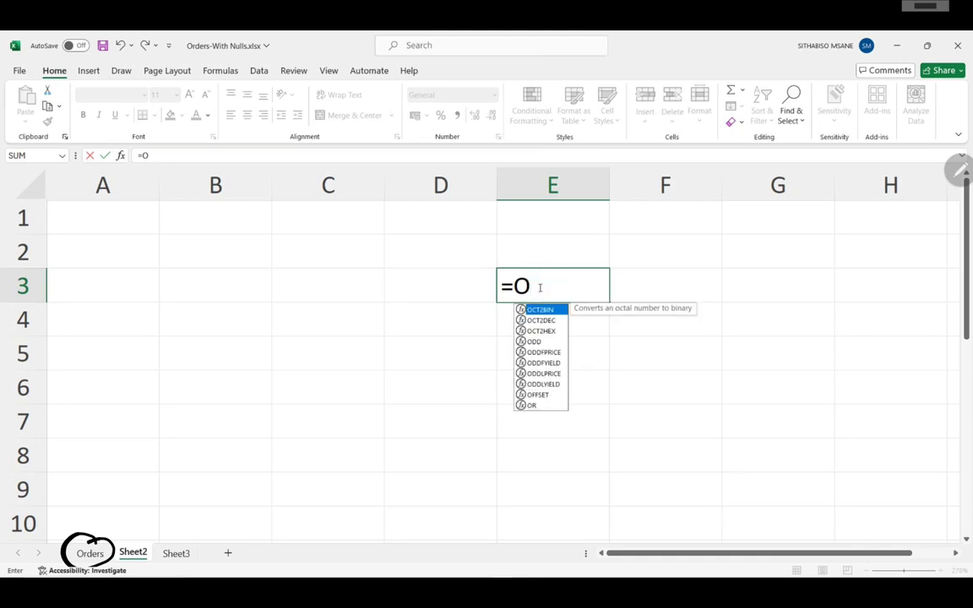
pyautogui.write('d')
pyautogui.press('BackSpace')
pyautogui.write('rders')
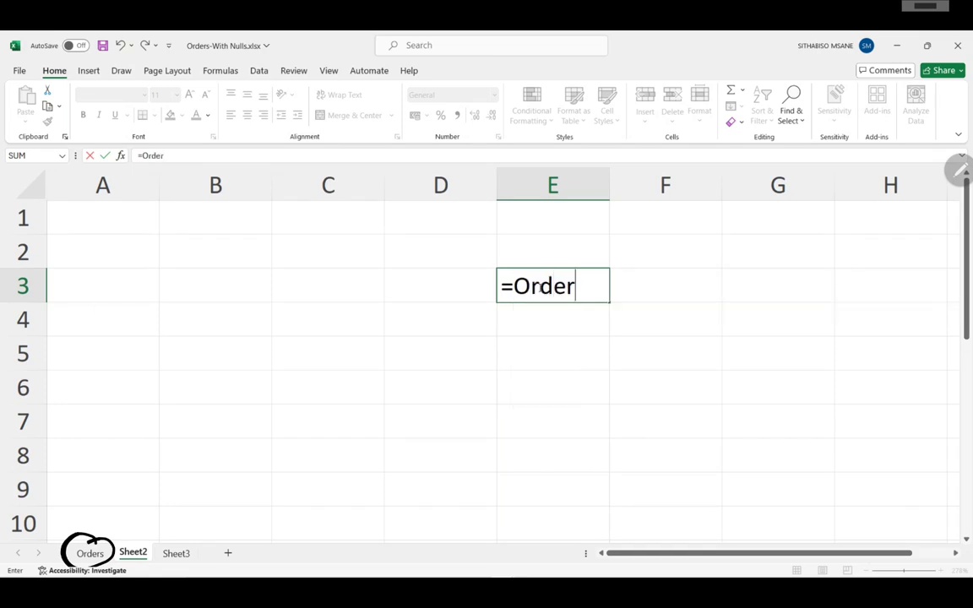
pyautogui.write('!c2')
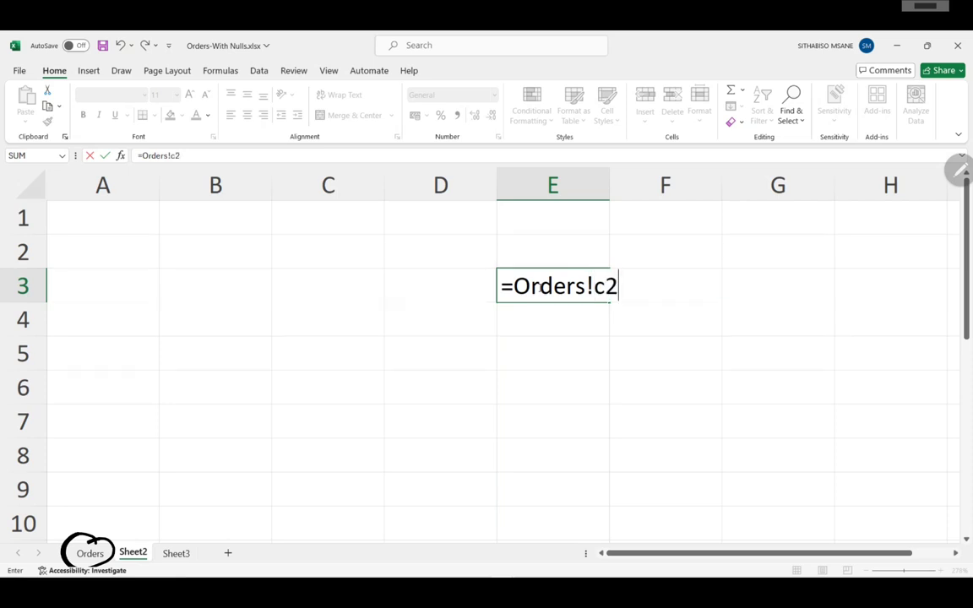
pyautogui.press('Return')
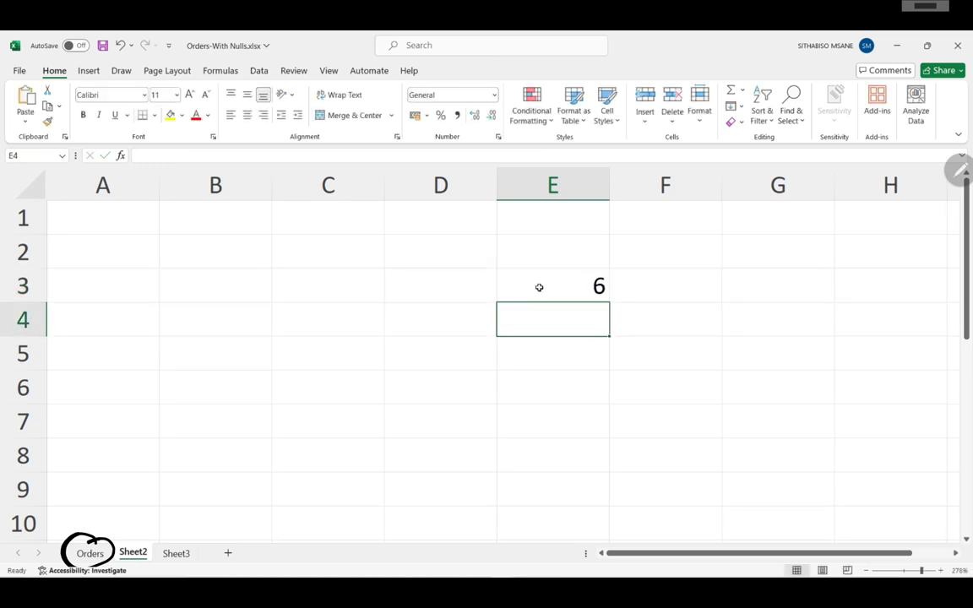
# Edit E3's formula to =Orders!C12 so it shows the total 218.
pyautogui.doubleClick(554, 284)
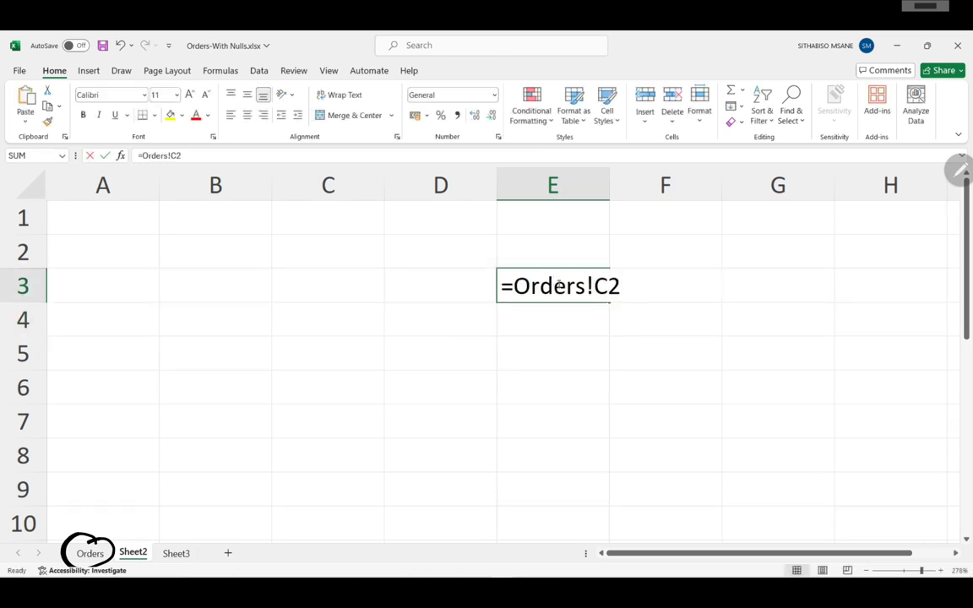
pyautogui.press('End')
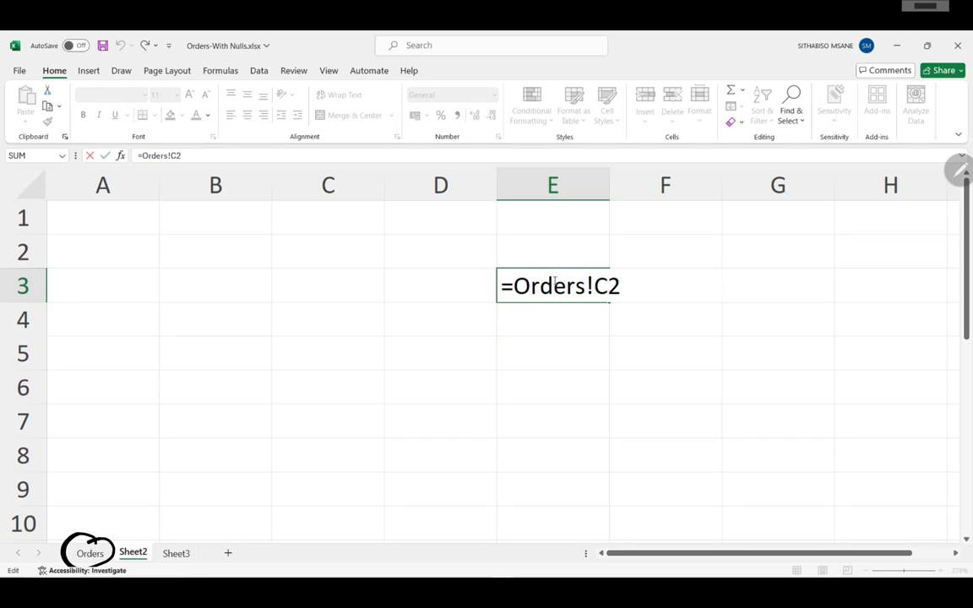
pyautogui.press('BackSpace')
pyautogui.write('12')
pyautogui.press('Return')
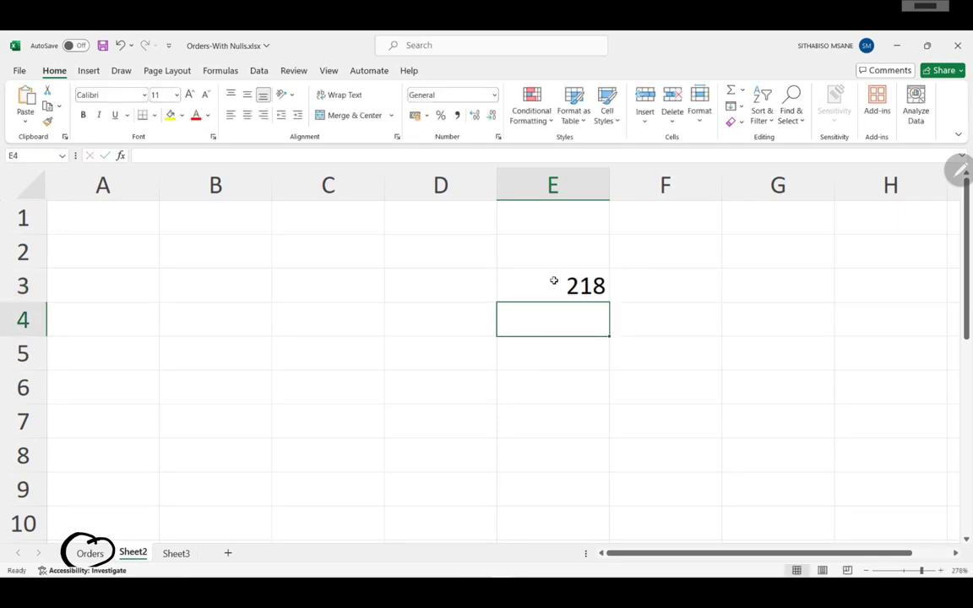
# Review E3's =Orders!C12 formula, inking notes on its sheet and cell parts, then go to Sheet3.
pyautogui.click(553, 281)
pyautogui.doubleClick(553, 281)
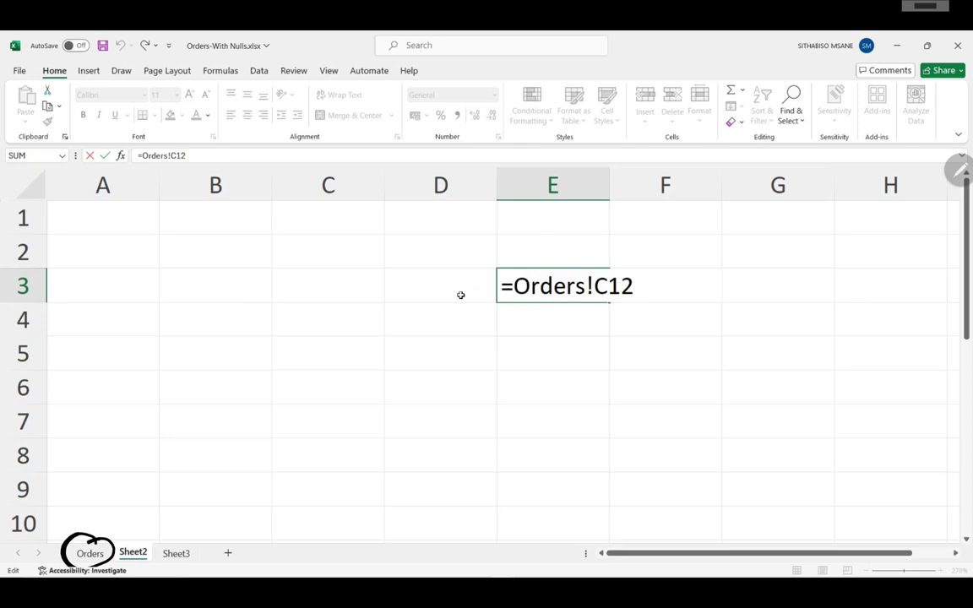
pyautogui.moveTo(511, 271)
pyautogui.mouseDown()
pyautogui.moveTo(523, 306)
pyautogui.moveTo(589, 263)
pyautogui.moveTo(515, 265)
pyautogui.mouseUp()
pyautogui.hotkey('ctrl', 'z')
pyautogui.moveTo(595, 263)
pyautogui.mouseDown()
pyautogui.moveTo(594, 306)
pyautogui.moveTo(591, 267)
pyautogui.moveTo(574, 275)
pyautogui.mouseUp()
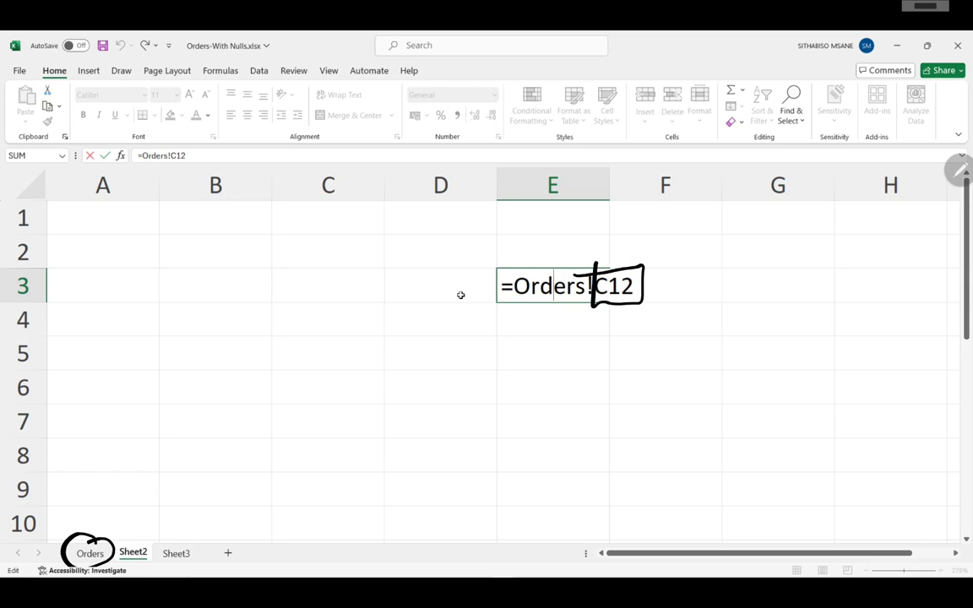
pyautogui.moveTo(595, 313); pyautogui.dragTo(621, 335)
pyautogui.moveTo(525, 321); pyautogui.dragTo(555, 329)
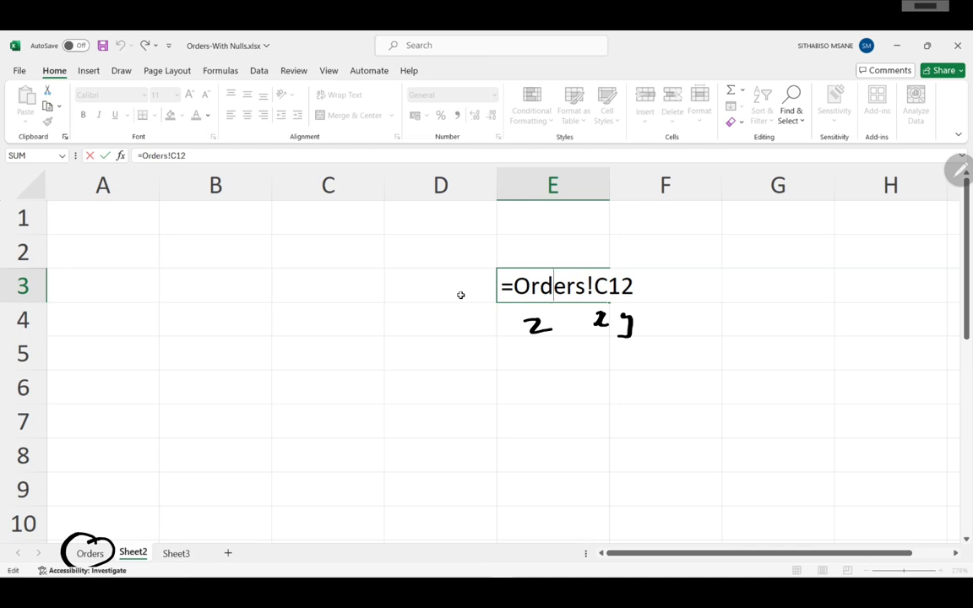
pyautogui.click(173, 555)
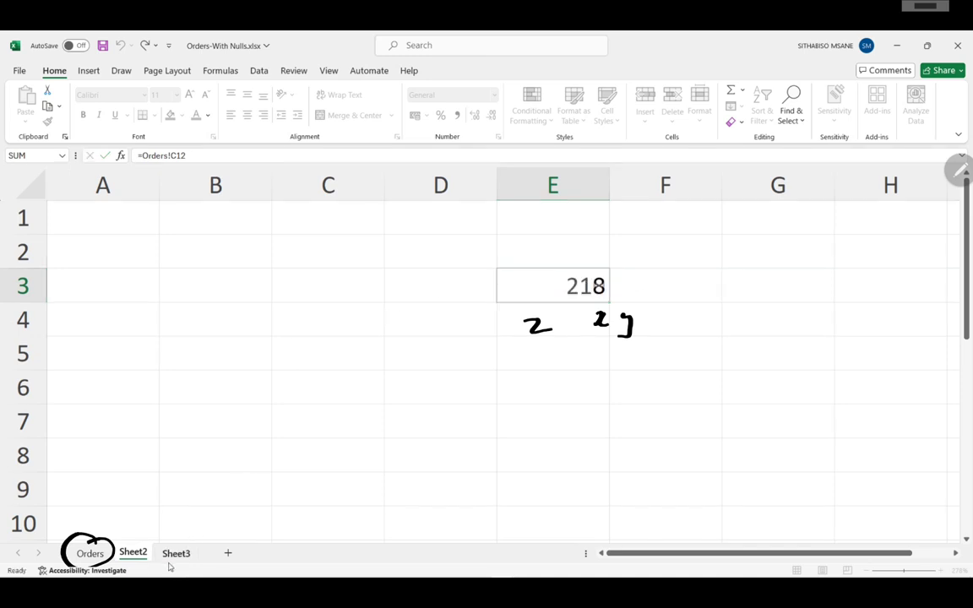
# Type 'Youtube' into Sheet3 cell B5 and go back to Sheet2.
pyautogui.scroll(6, 102, 183)
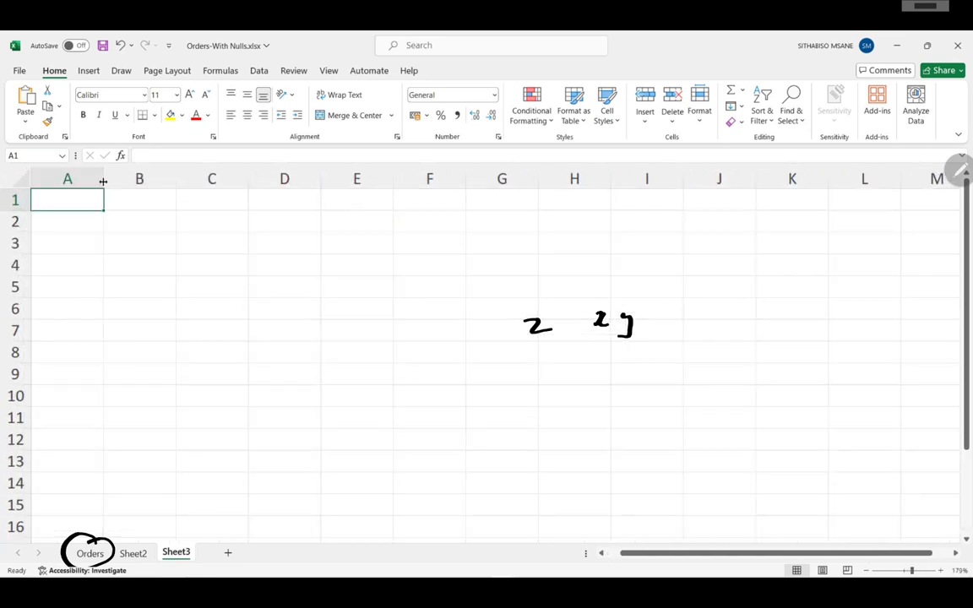
pyautogui.click(154, 200)
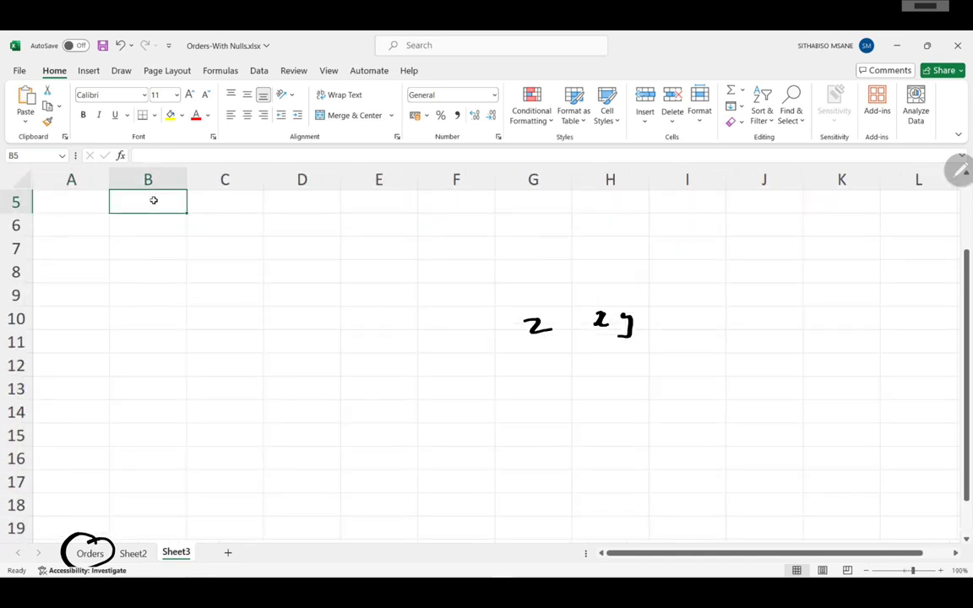
pyautogui.doubleClick(153, 200)
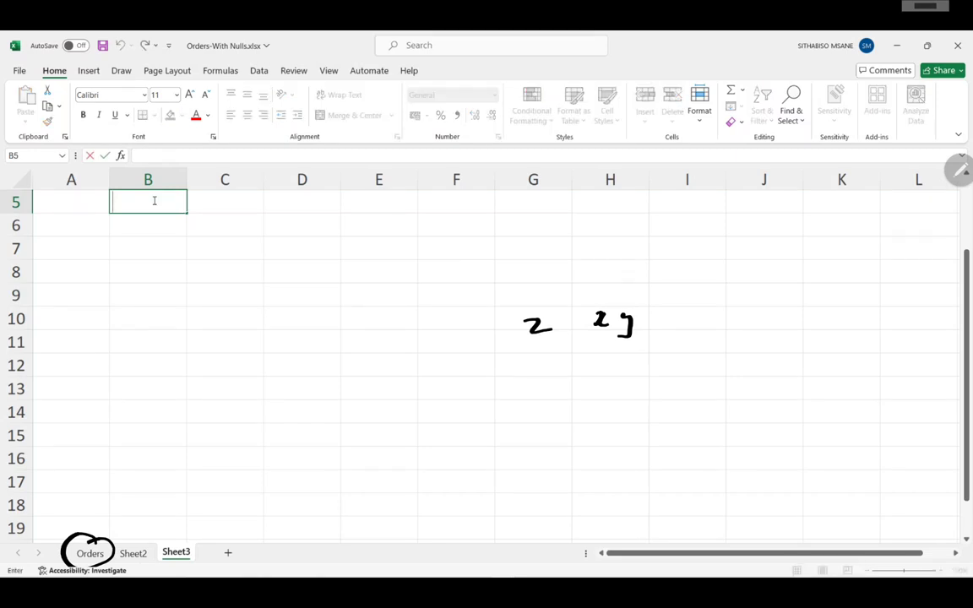
pyautogui.write('Youtube')
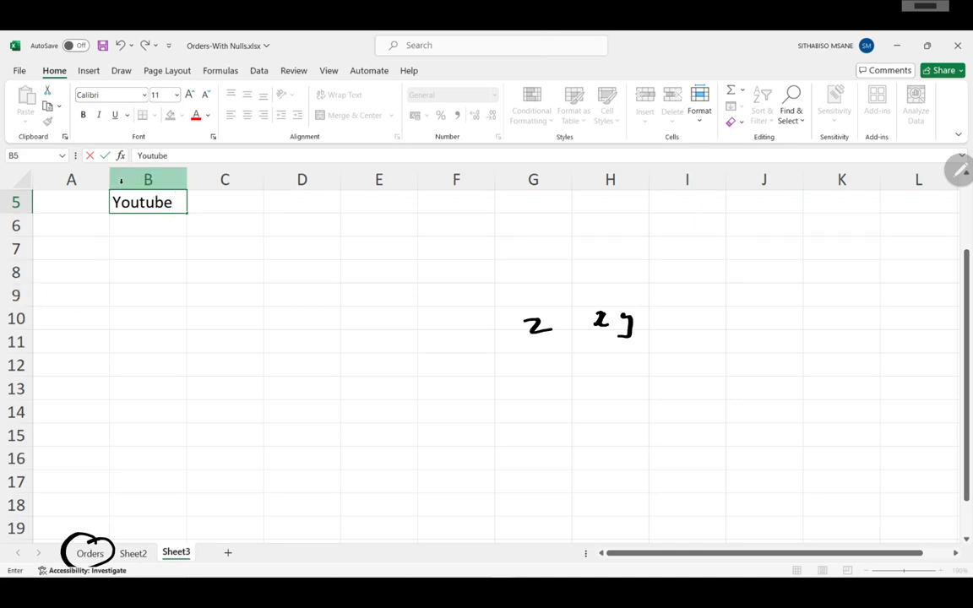
pyautogui.click(132, 554)
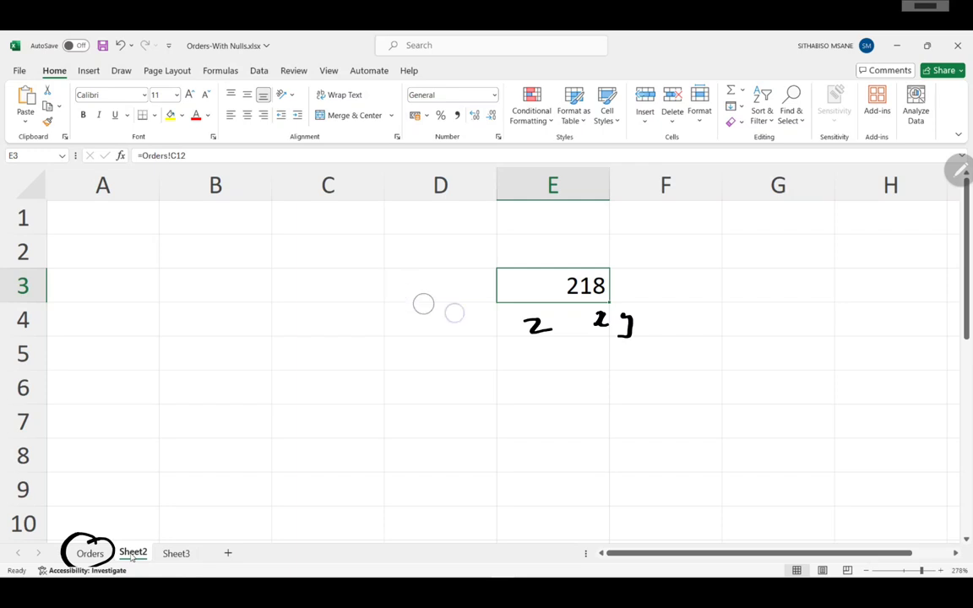
# Erase the old ink notes and enter =Sheet2!B5 in cell D3.
pyautogui.moveTo(408, 299); pyautogui.dragTo(615, 336)
pyautogui.moveTo(380, 262)
pyautogui.mouseDown()
pyautogui.moveTo(379, 290)
pyautogui.moveTo(521, 308)
pyautogui.moveTo(374, 254)
pyautogui.mouseUp()
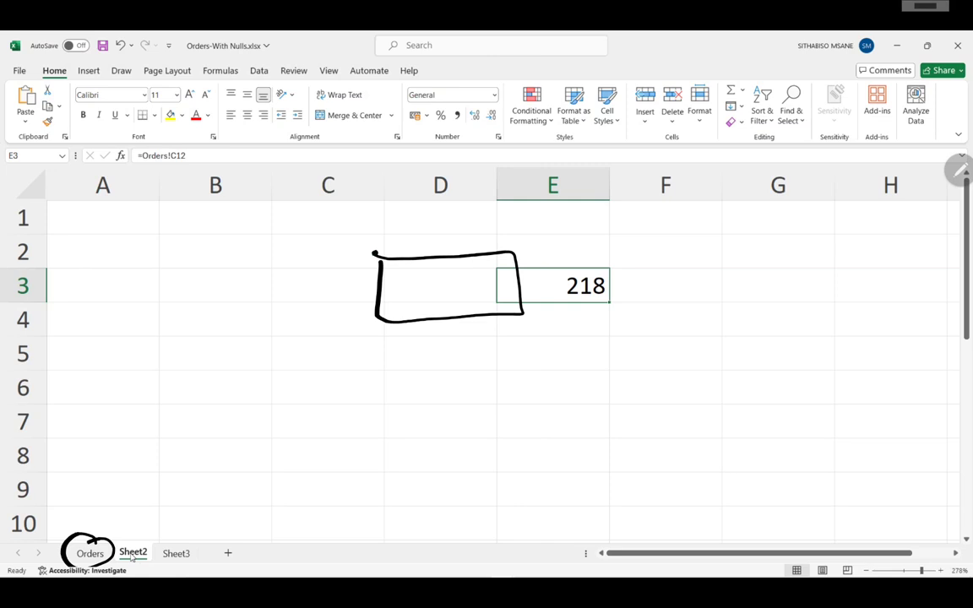
pyautogui.click(431, 289)
pyautogui.press('Delete')
pyautogui.write('=')
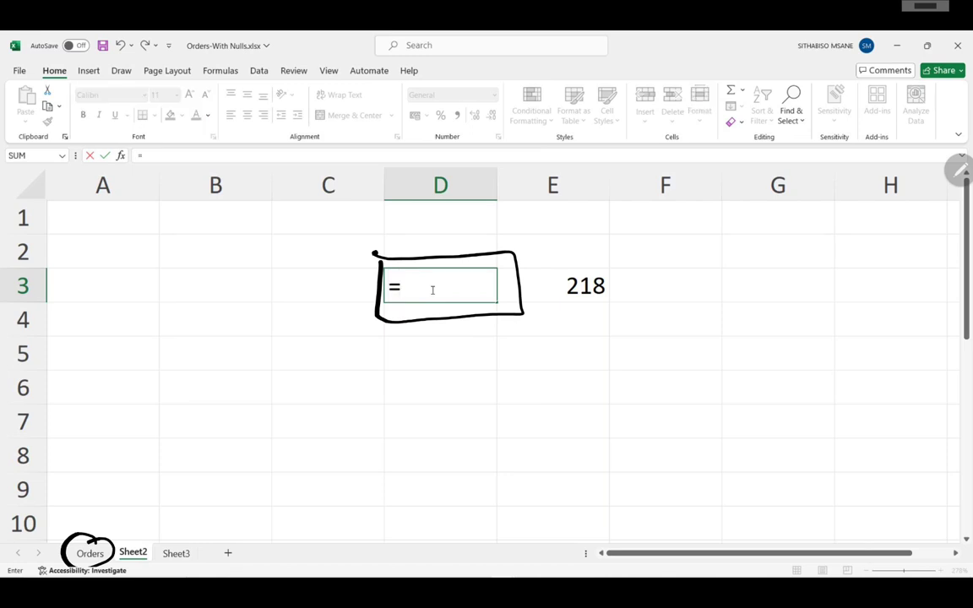
pyautogui.write('sh')
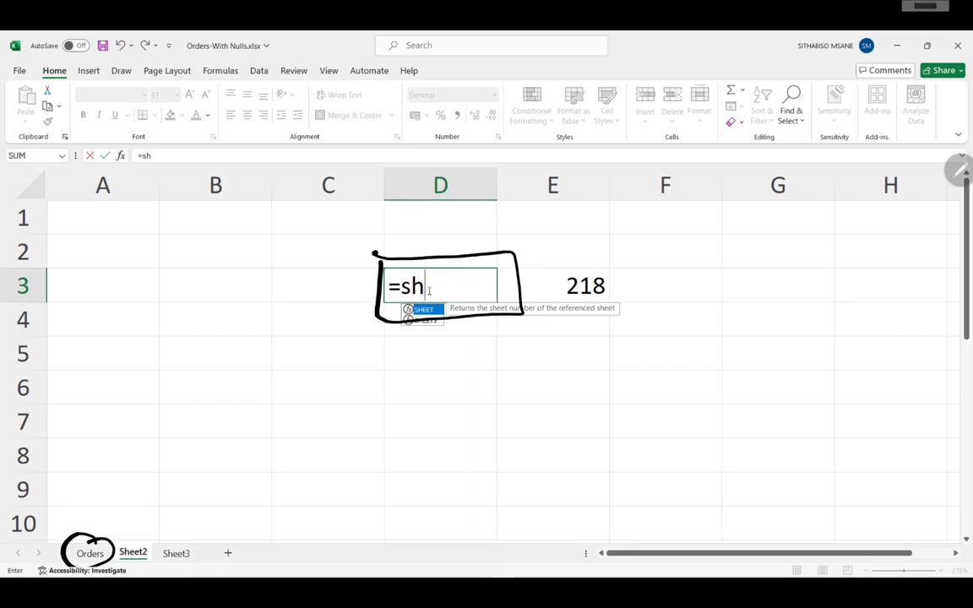
pyautogui.write('eet2')
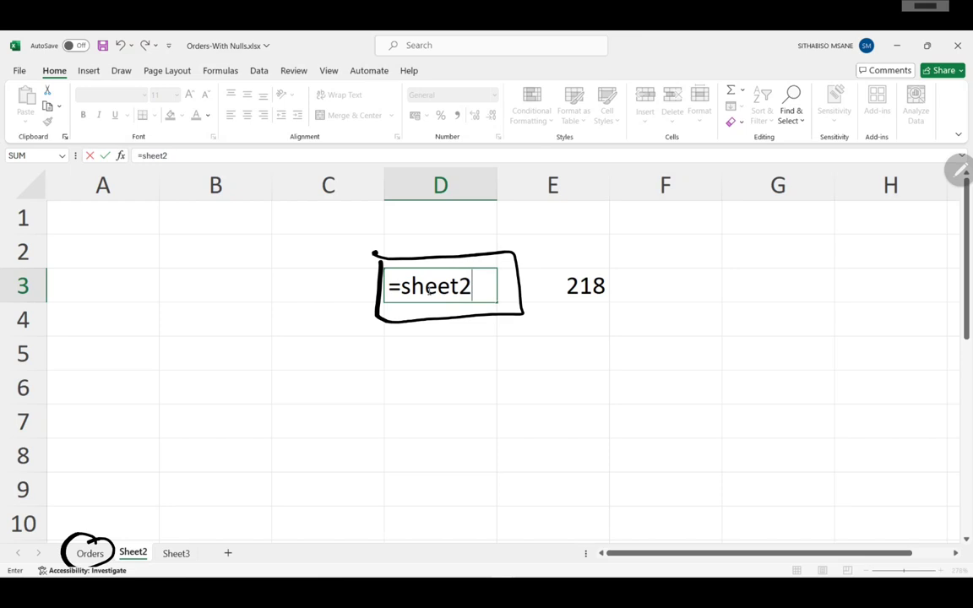
pyautogui.write('!')
pyautogui.click(169, 558)
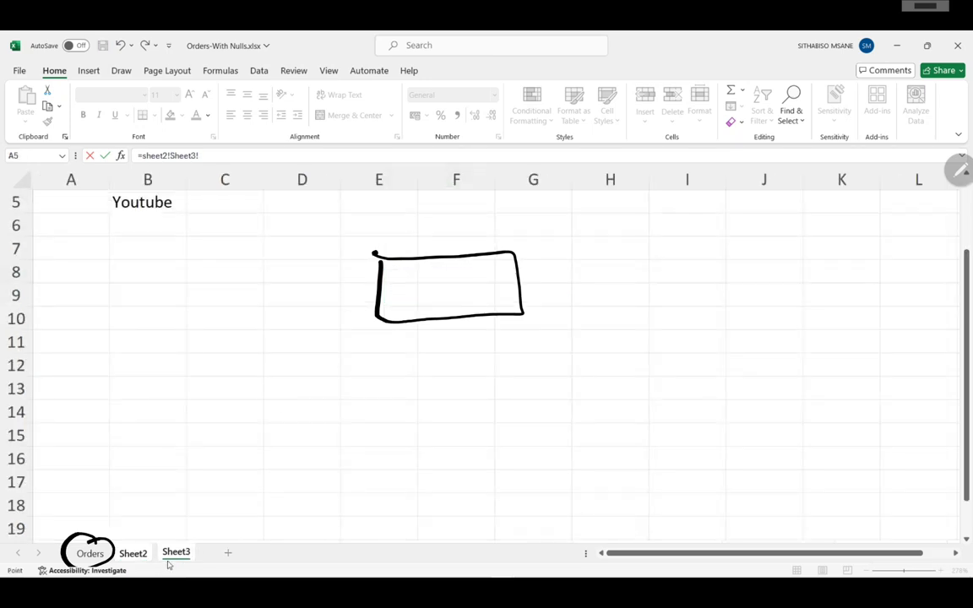
pyautogui.click(131, 557)
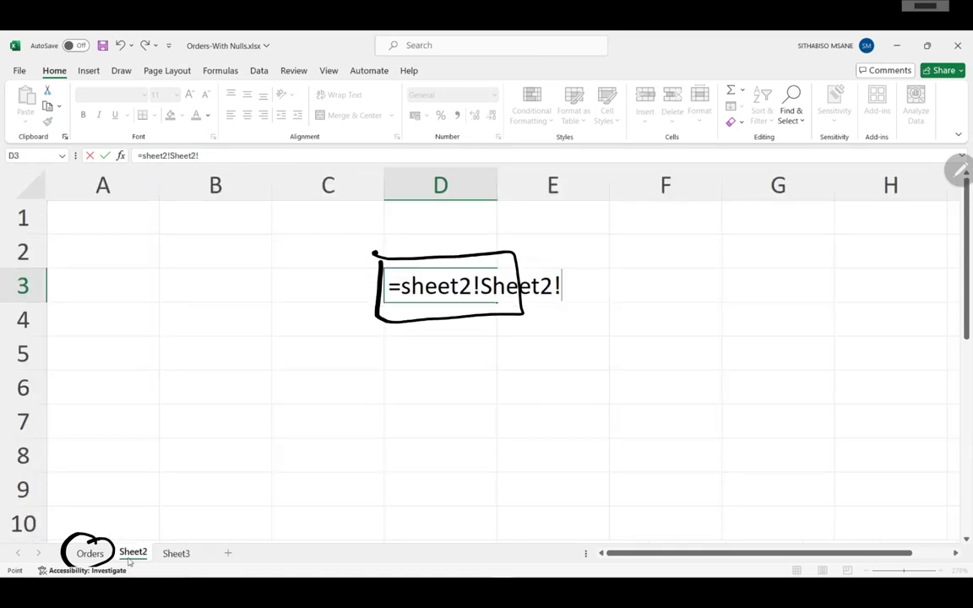
pyautogui.press('BackSpace')
pyautogui.press('BackSpace')
pyautogui.press('BackSpace')
pyautogui.press('BackSpace')
pyautogui.press('BackSpace')
pyautogui.press('BackSpace')
pyautogui.press('BackSpace')
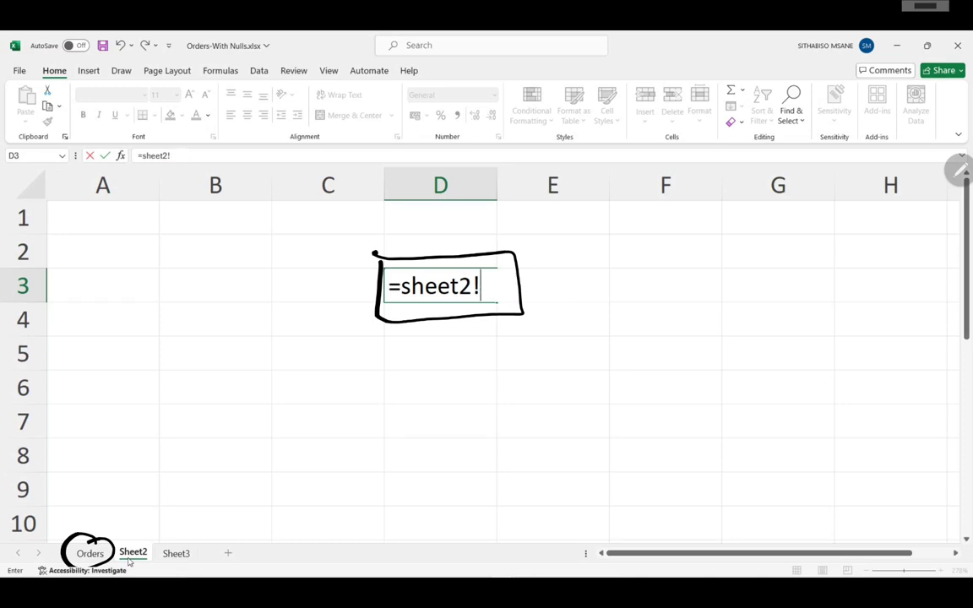
pyautogui.write('b5')
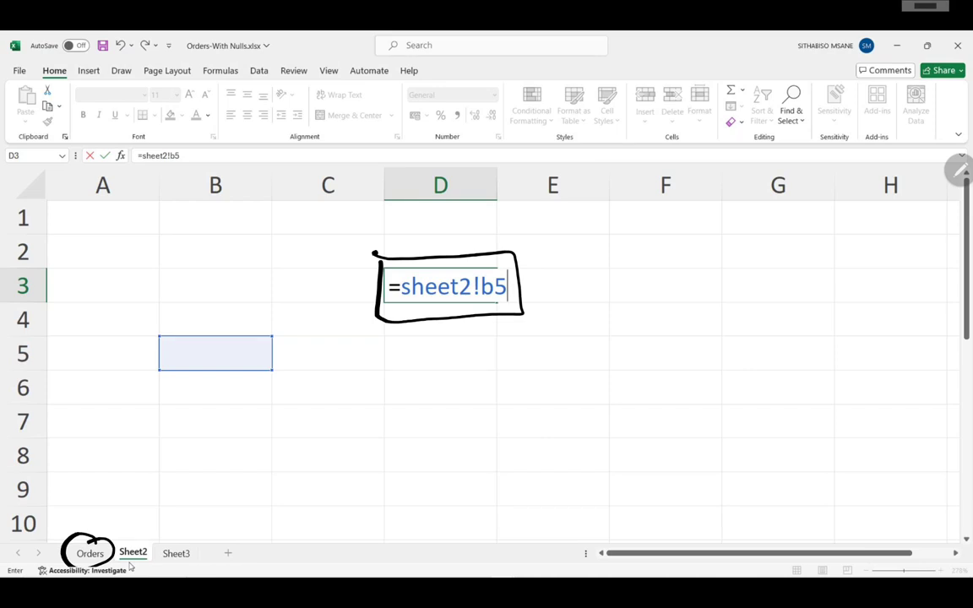
pyautogui.press('Return')
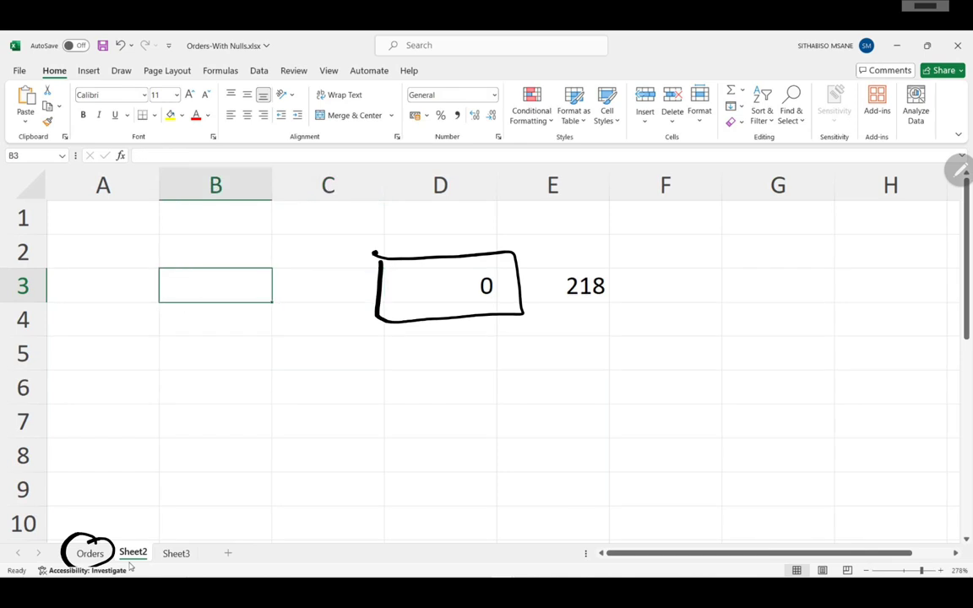
# Change D3's formula to =Sheet3!B5 so it shows Youtube, then open the Orders sheet.
pyautogui.click(467, 288)
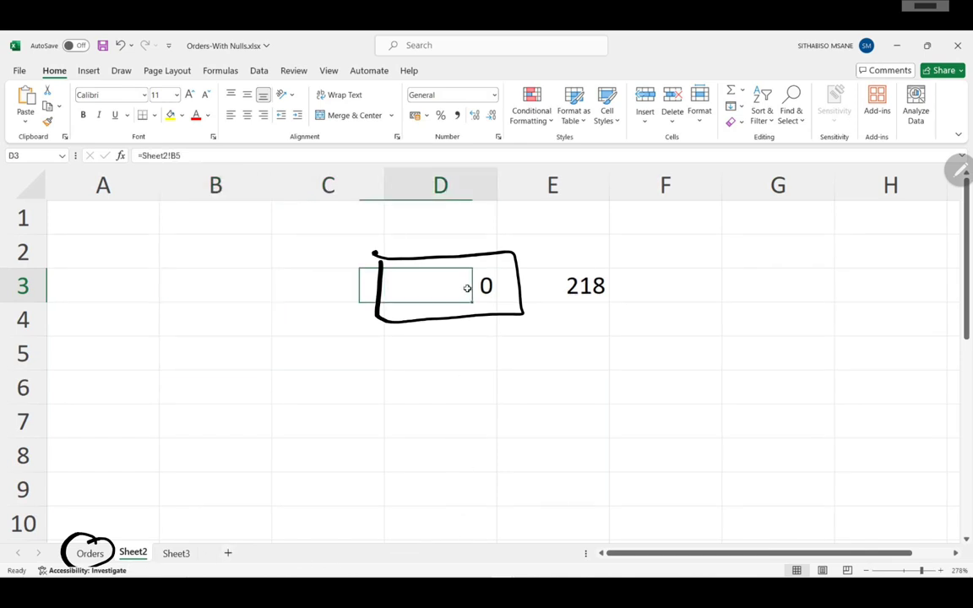
pyautogui.doubleClick(467, 288)
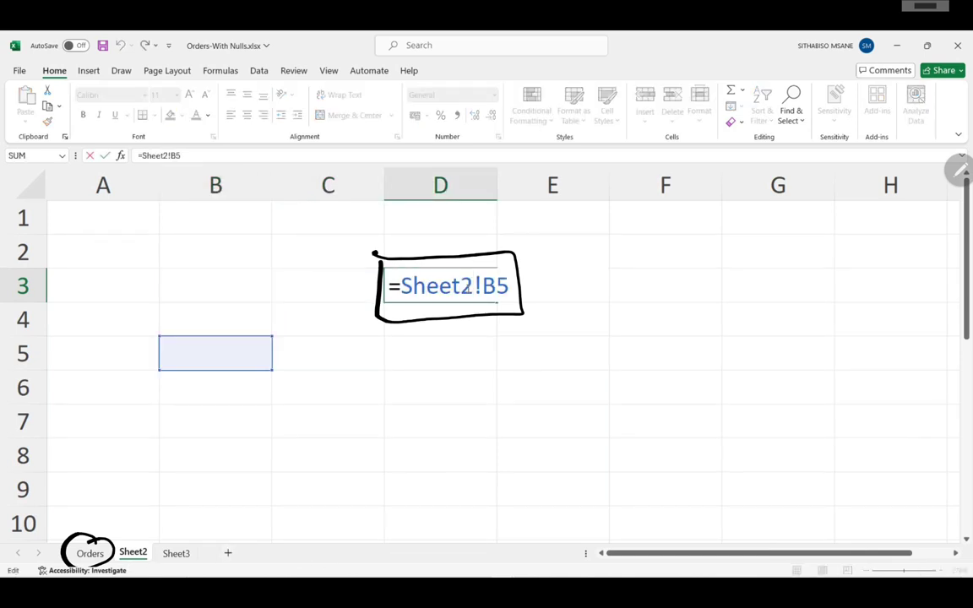
pyautogui.press('BackSpace')
pyautogui.write('3')
pyautogui.press('Return')
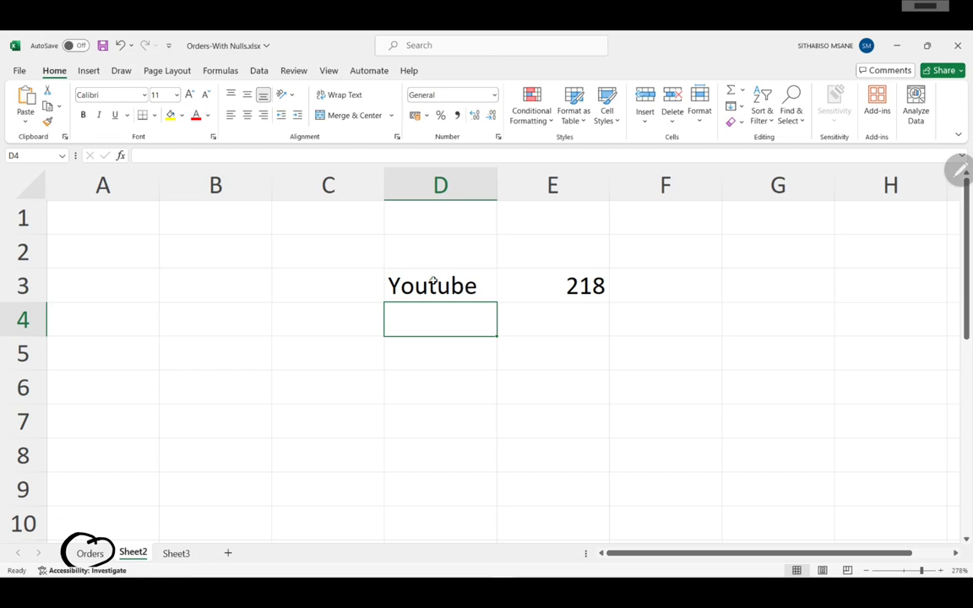
pyautogui.click(434, 282)
pyautogui.doubleClick(434, 281)
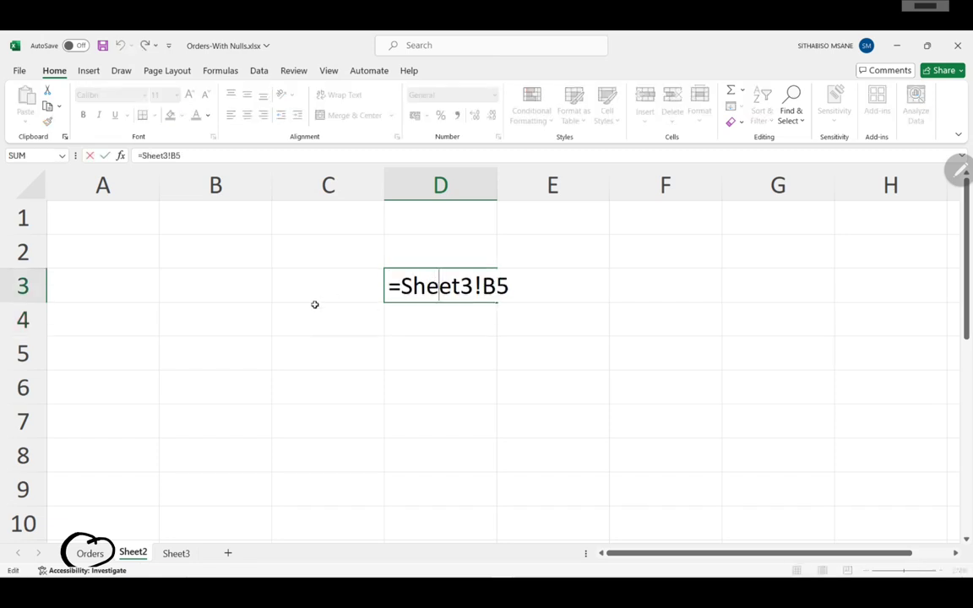
pyautogui.click(81, 554)
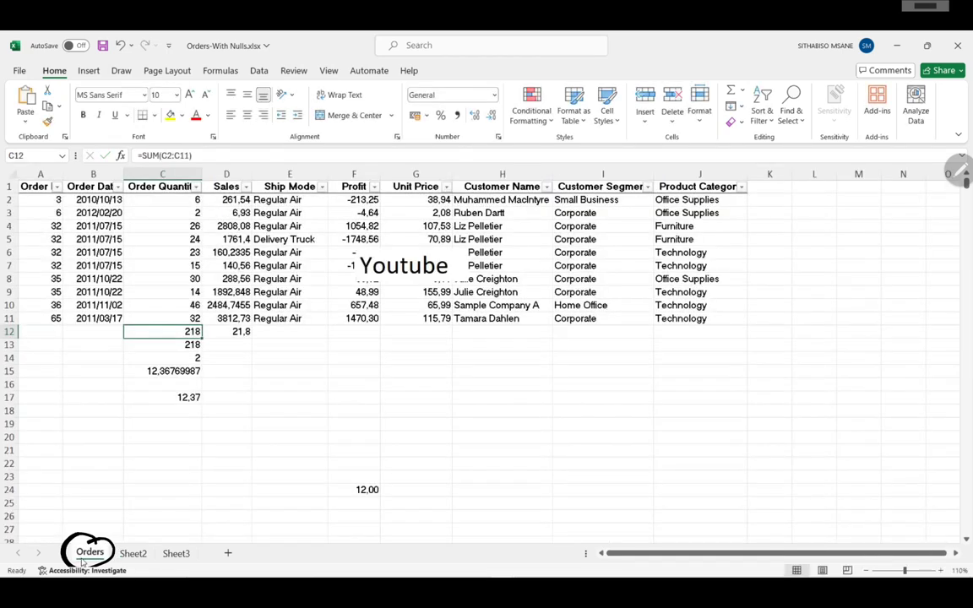
# Select E15 on Orders and scroll down to the empty rows 26–52.
pyautogui.click(319, 374)
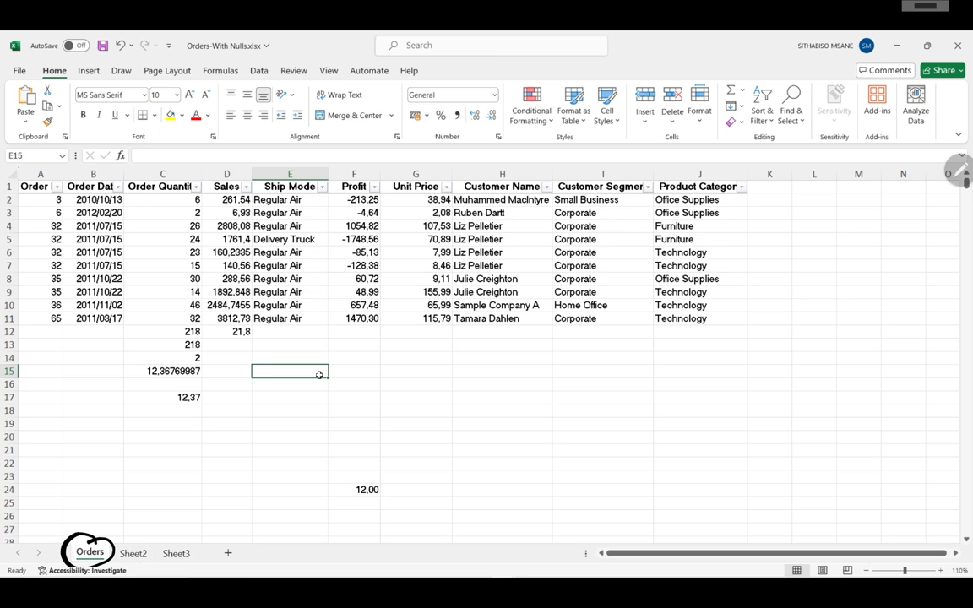
pyautogui.scroll(-6, 353, 436)
pyautogui.scroll(-2, 353, 438)
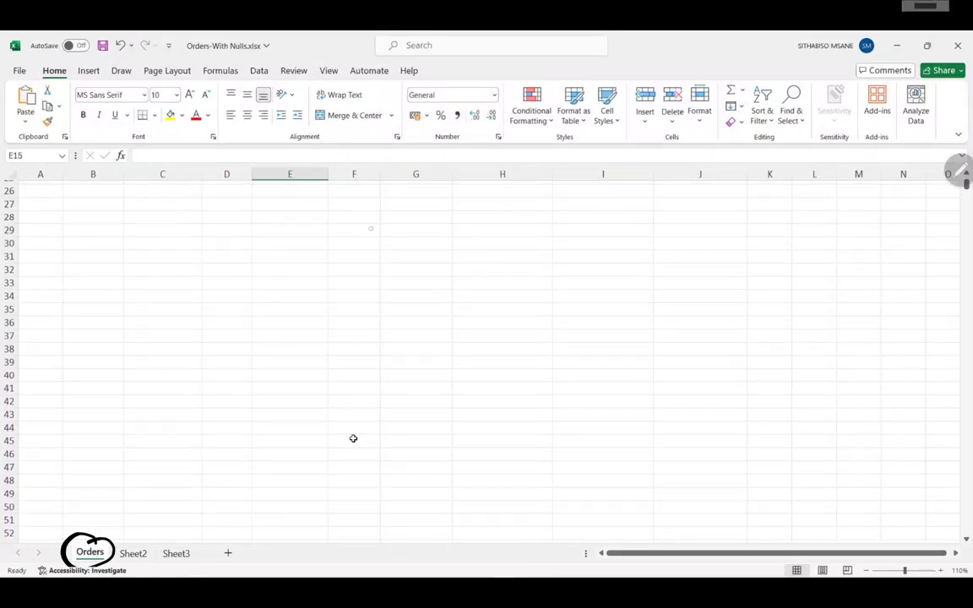
pyautogui.moveTo(397, 201)
pyautogui.mouseDown()
pyautogui.moveTo(473, 227)
pyautogui.moveTo(418, 206)
pyautogui.mouseUp()
pyautogui.moveTo(549, 216)
pyautogui.mouseDown()
pyautogui.moveTo(582, 245)
pyautogui.moveTo(550, 213)
pyautogui.mouseUp()
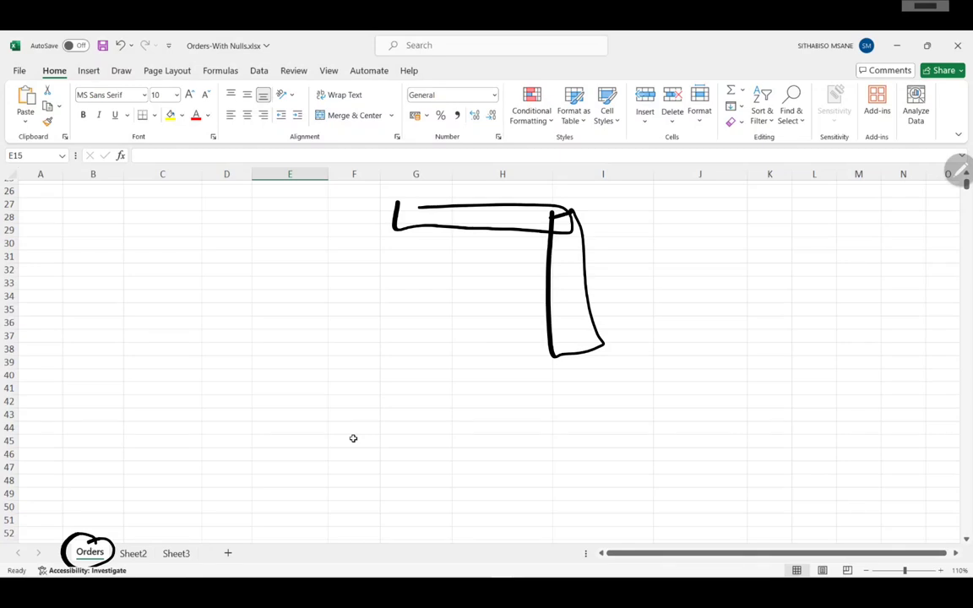
pyautogui.moveTo(472, 248)
pyautogui.mouseDown()
pyautogui.moveTo(504, 244)
pyautogui.moveTo(474, 241)
pyautogui.mouseUp()
pyautogui.hotkey('ctrl', 'z')
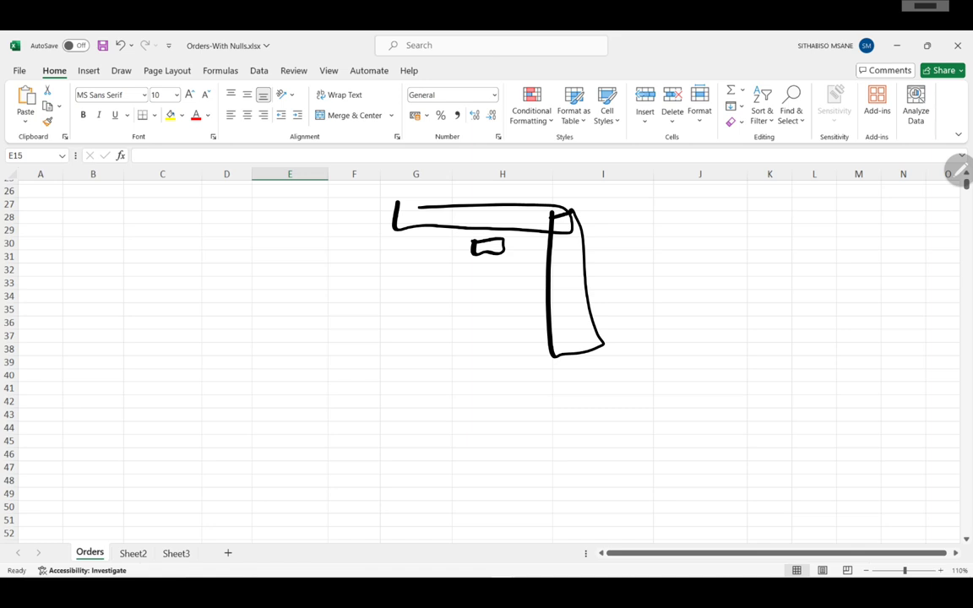
pyautogui.moveTo(173, 264)
pyautogui.mouseDown()
pyautogui.moveTo(156, 291)
pyautogui.moveTo(169, 316)
pyautogui.moveTo(166, 346)
pyautogui.mouseUp()
pyautogui.hotkey('ctrl', 'z')
pyautogui.moveTo(189, 285)
pyautogui.mouseDown()
pyautogui.moveTo(169, 336)
pyautogui.moveTo(175, 365)
pyautogui.mouseUp()
pyautogui.moveTo(222, 294)
pyautogui.mouseDown()
pyautogui.moveTo(216, 331)
pyautogui.moveTo(251, 322)
pyautogui.mouseUp()
pyautogui.click(182, 282)
pyautogui.moveTo(186, 280); pyautogui.dragTo(178, 333)
pyautogui.moveTo(173, 264); pyautogui.dragTo(177, 348)
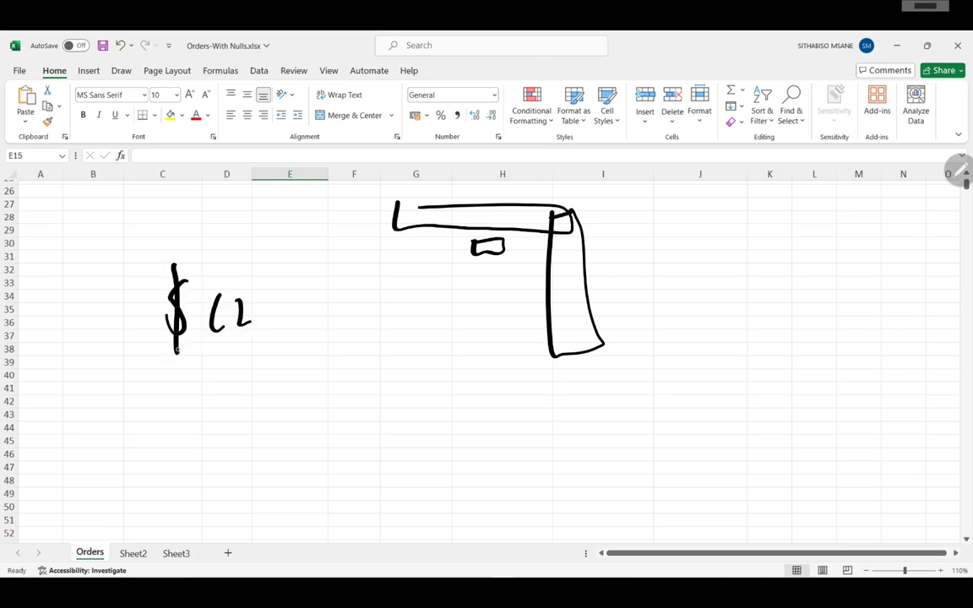
pyautogui.moveTo(300, 284); pyautogui.dragTo(286, 328)
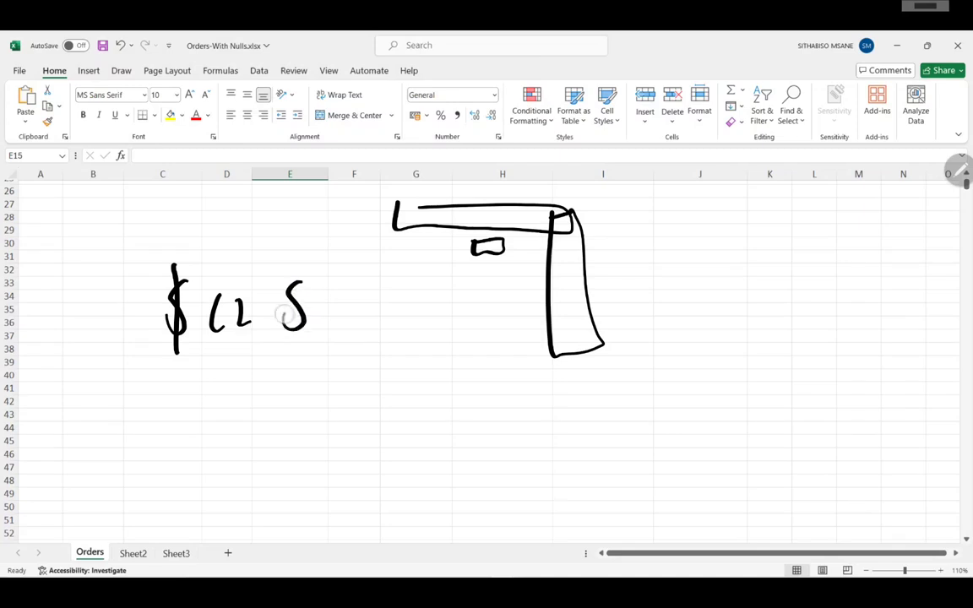
pyautogui.moveTo(296, 256); pyautogui.dragTo(295, 362)
pyautogui.moveTo(311, 302); pyautogui.dragTo(240, 323)
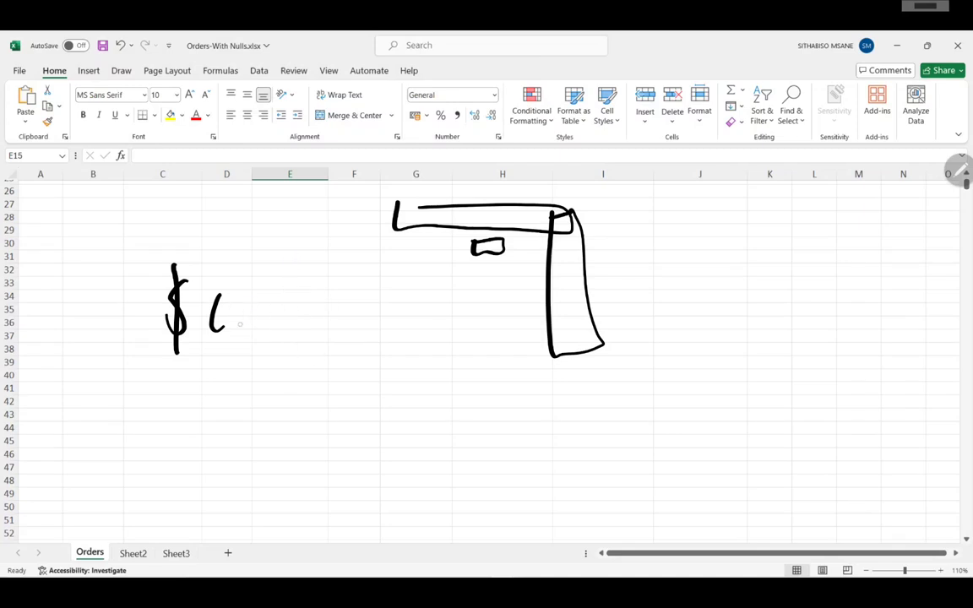
pyautogui.moveTo(282, 292); pyautogui.dragTo(253, 333)
pyautogui.moveTo(272, 263); pyautogui.dragTo(272, 363)
pyautogui.moveTo(301, 295); pyautogui.dragTo(328, 326)
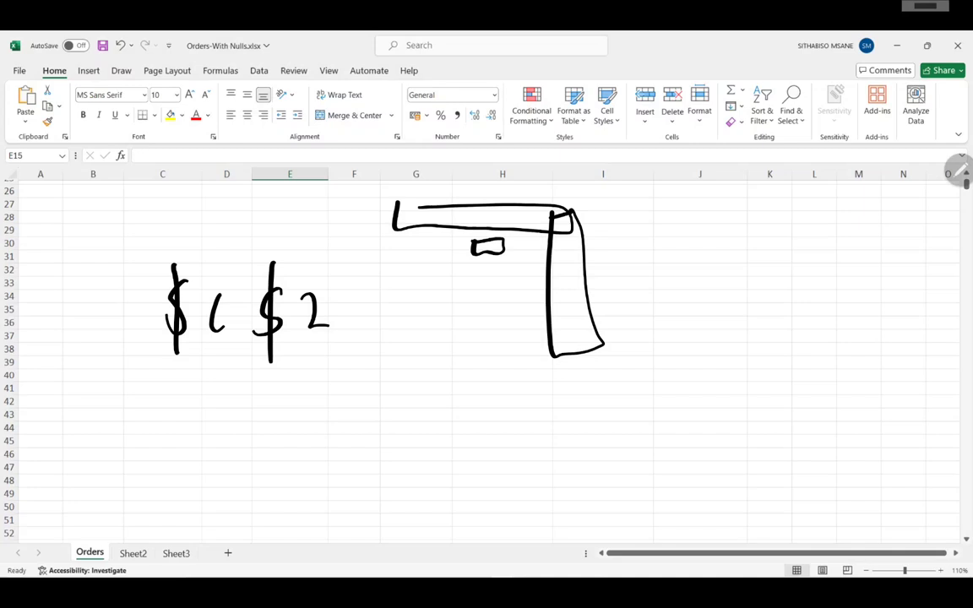
pyautogui.moveTo(384, 359)
pyautogui.mouseDown()
pyautogui.moveTo(360, 399)
pyautogui.moveTo(369, 423)
pyautogui.mouseUp()
pyautogui.moveTo(412, 358)
pyautogui.mouseDown()
pyautogui.moveTo(399, 371)
pyautogui.moveTo(412, 388)
pyautogui.moveTo(459, 381)
pyautogui.mouseUp()
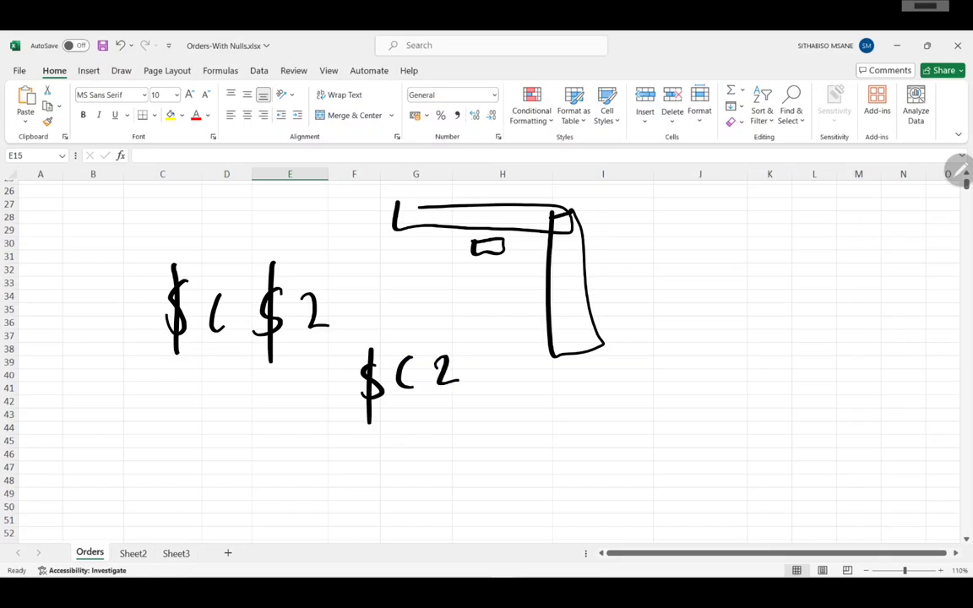
pyautogui.moveTo(548, 404); pyautogui.dragTo(533, 432)
pyautogui.click(547, 416)
pyautogui.moveTo(614, 388); pyautogui.dragTo(613, 411)
pyautogui.click(607, 397)
pyautogui.moveTo(656, 382); pyautogui.dragTo(656, 402)
pyautogui.moveTo(690, 361); pyautogui.dragTo(681, 396)
pyautogui.moveTo(688, 344); pyautogui.dragTo(680, 429)
pyautogui.moveTo(715, 367); pyautogui.dragTo(744, 380)
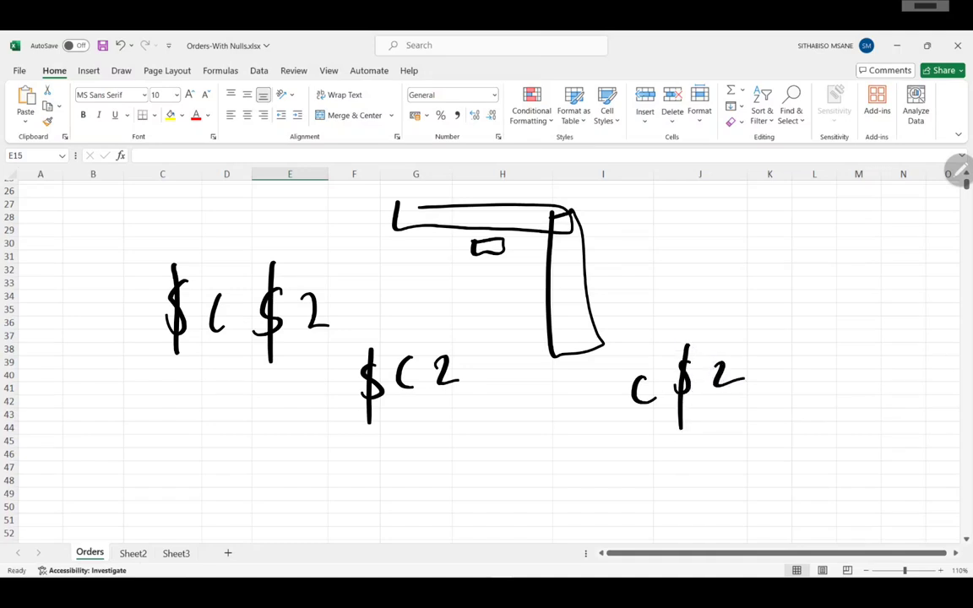
pyautogui.moveTo(709, 380)
pyautogui.mouseDown()
pyautogui.moveTo(578, 373)
pyautogui.moveTo(521, 341)
pyautogui.moveTo(443, 237)
pyautogui.moveTo(196, 322)
pyautogui.mouseUp()
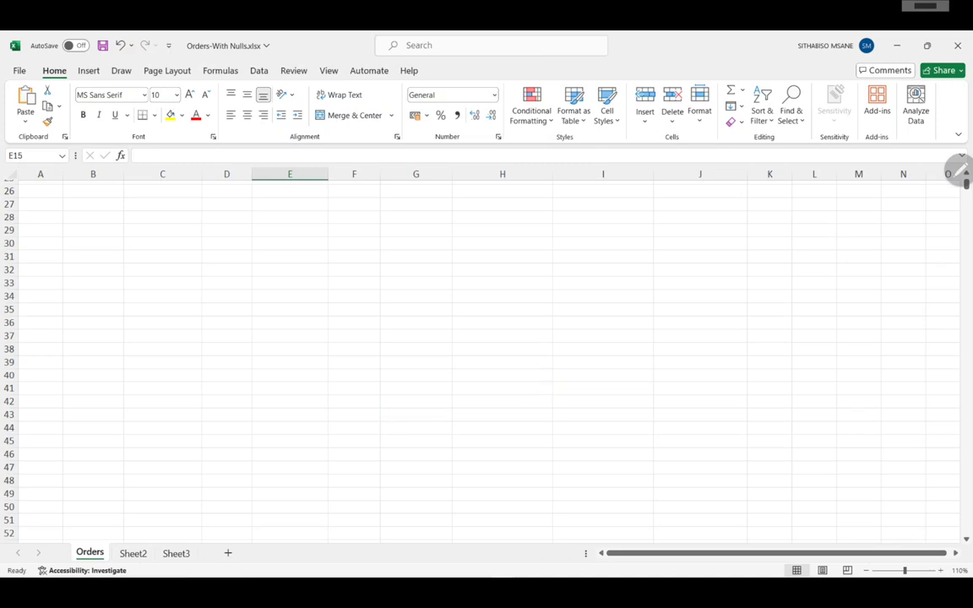
# Fill the student labels down A5:A12 so they run student 1 to student 8.
pyautogui.scroll(8, 98, 404)
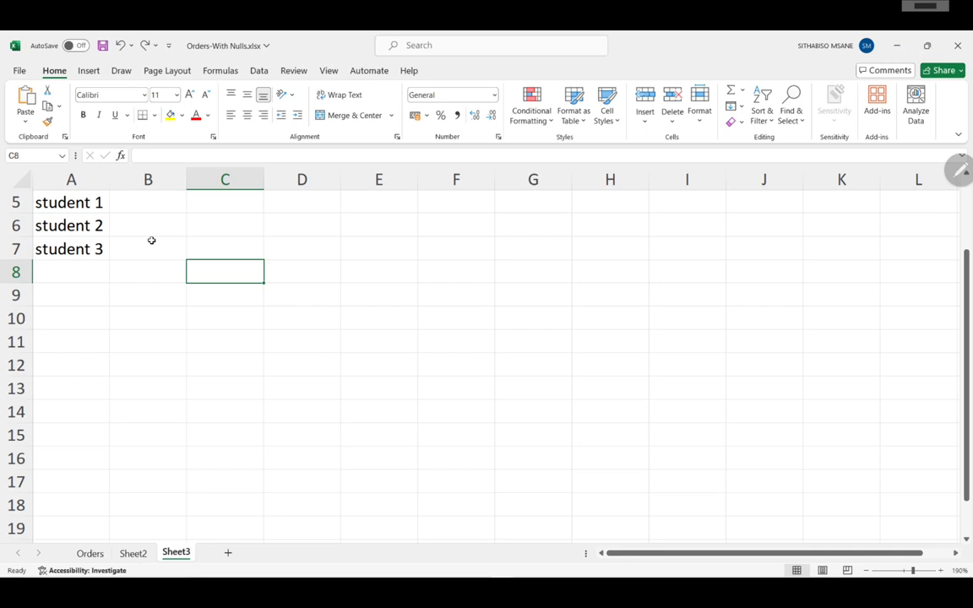
pyautogui.click(44, 197)
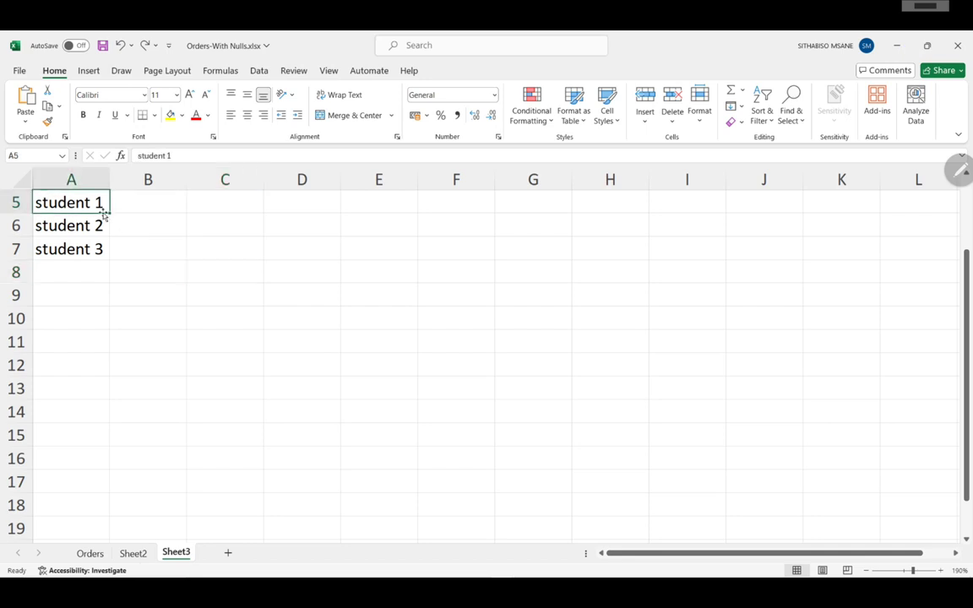
pyautogui.moveTo(108, 213); pyautogui.dragTo(107, 249)
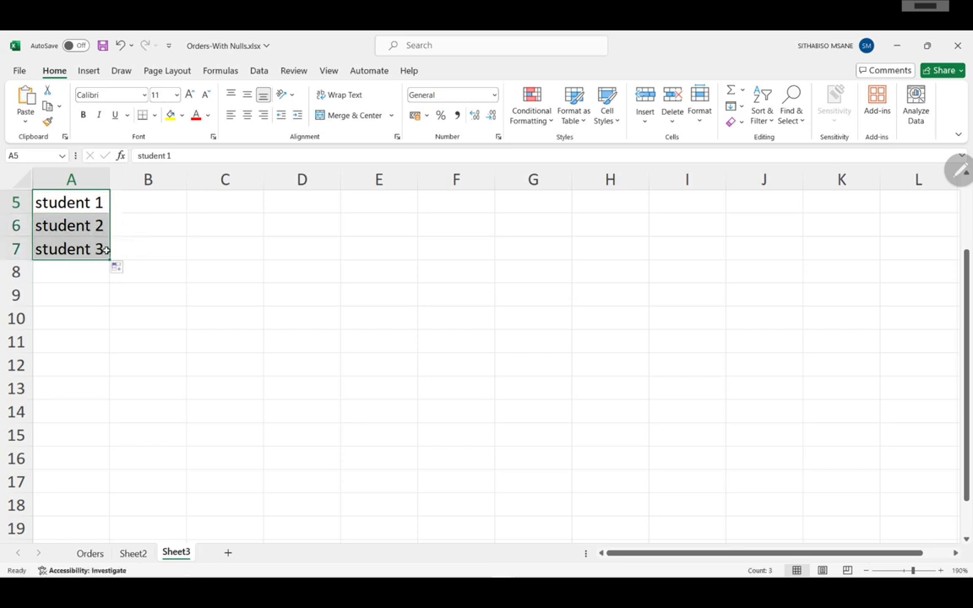
pyautogui.moveTo(107, 263); pyautogui.dragTo(116, 369)
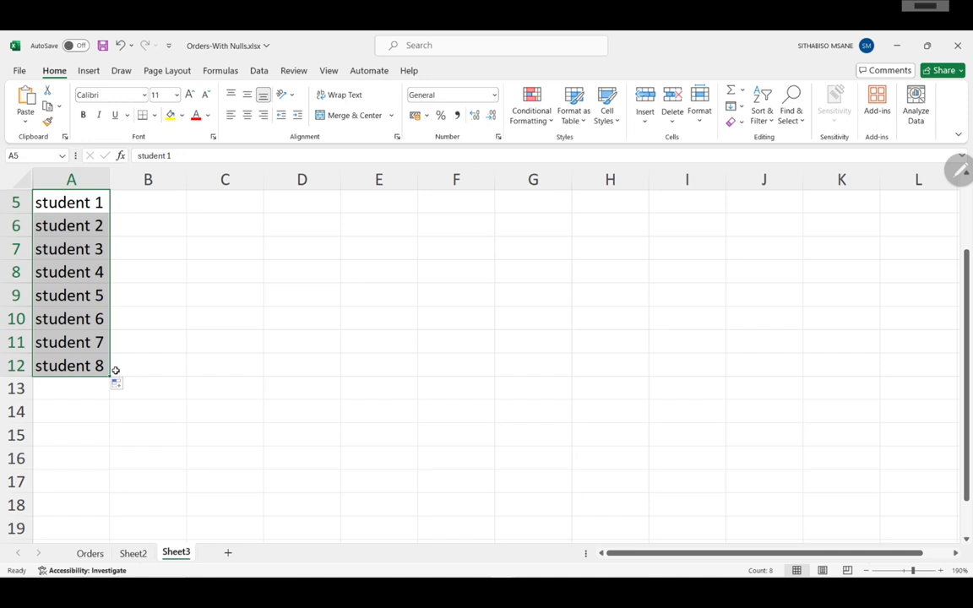
pyautogui.click(281, 228)
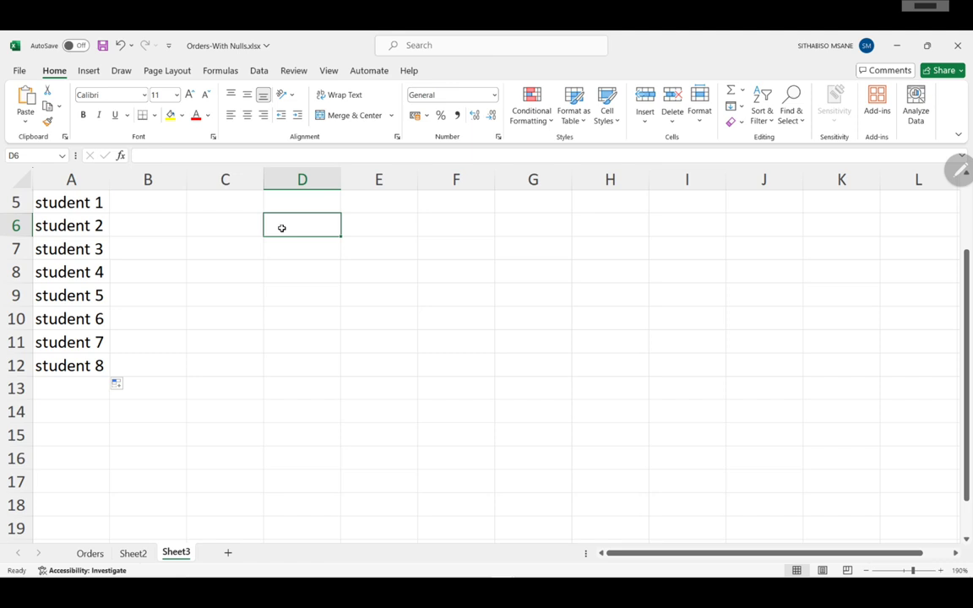
# Type 1, 2, 3 into D6:D8, try copying the 1 down, and undo it.
pyautogui.write('1')
pyautogui.press('Return')
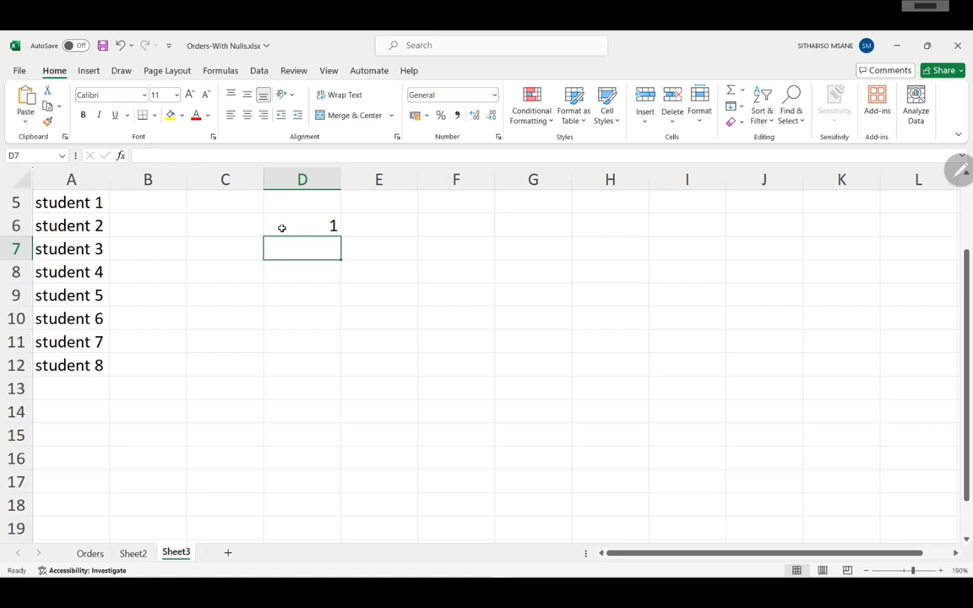
pyautogui.write('2')
pyautogui.press('Return')
pyautogui.write('3')
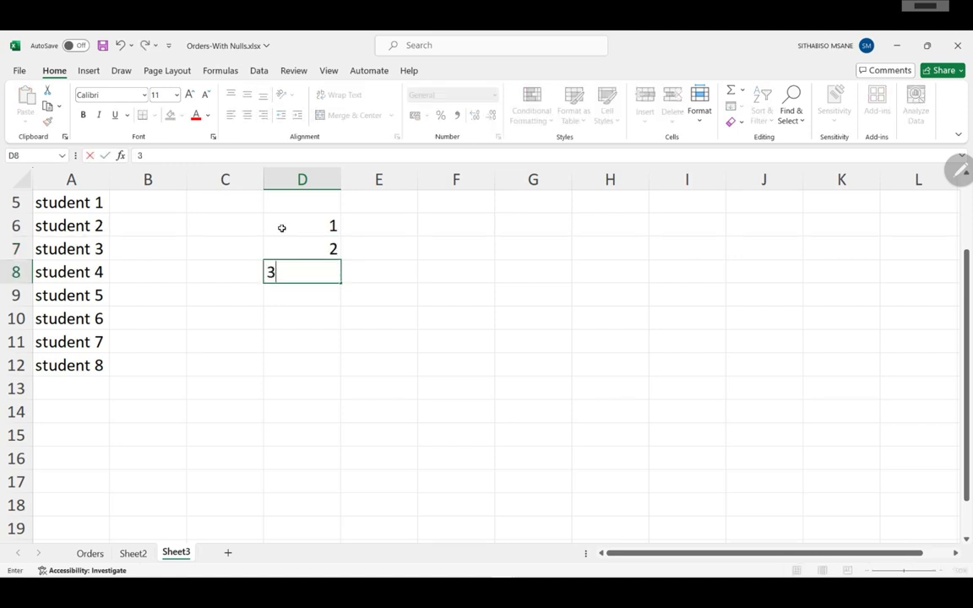
pyautogui.press('Return')
pyautogui.click(314, 221)
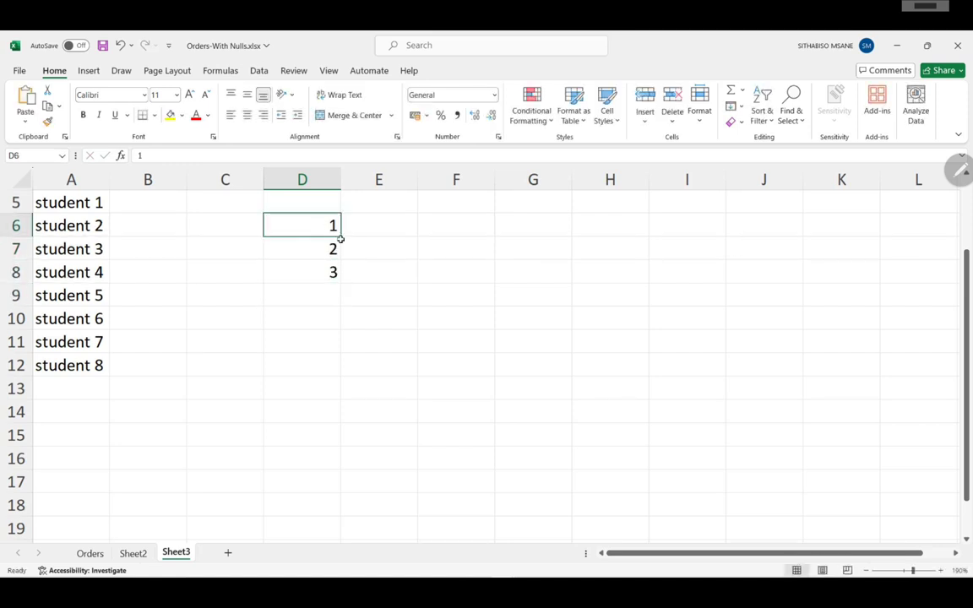
pyautogui.moveTo(341, 237); pyautogui.dragTo(335, 272)
pyautogui.hotkey('ctrl', 'z')
# Experiment with selecting and series-filling D6:D8, then undo everything to leave column D empty.
pyautogui.click(310, 253)
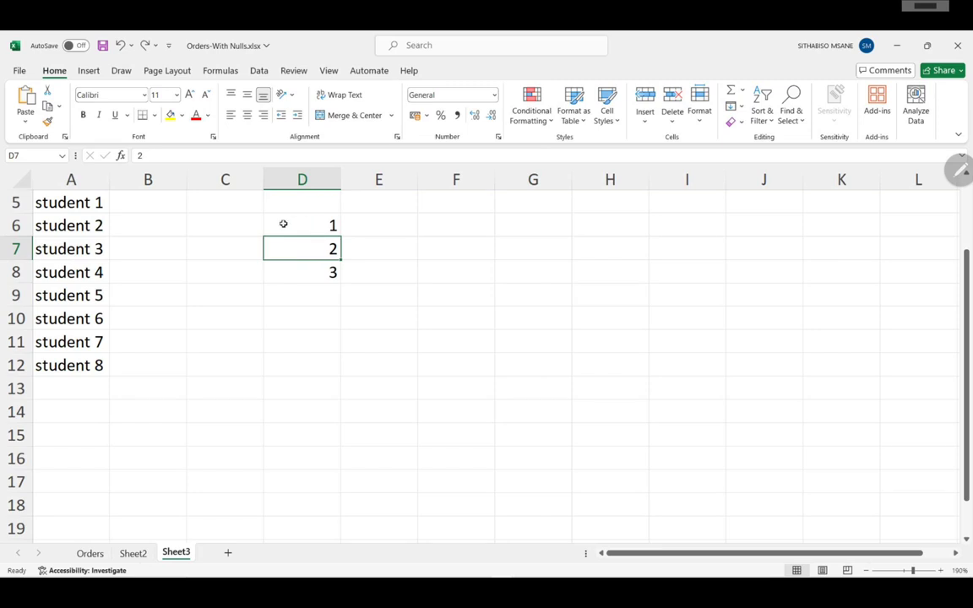
pyautogui.moveTo(293, 262); pyautogui.dragTo(311, 285)
pyautogui.click(371, 240)
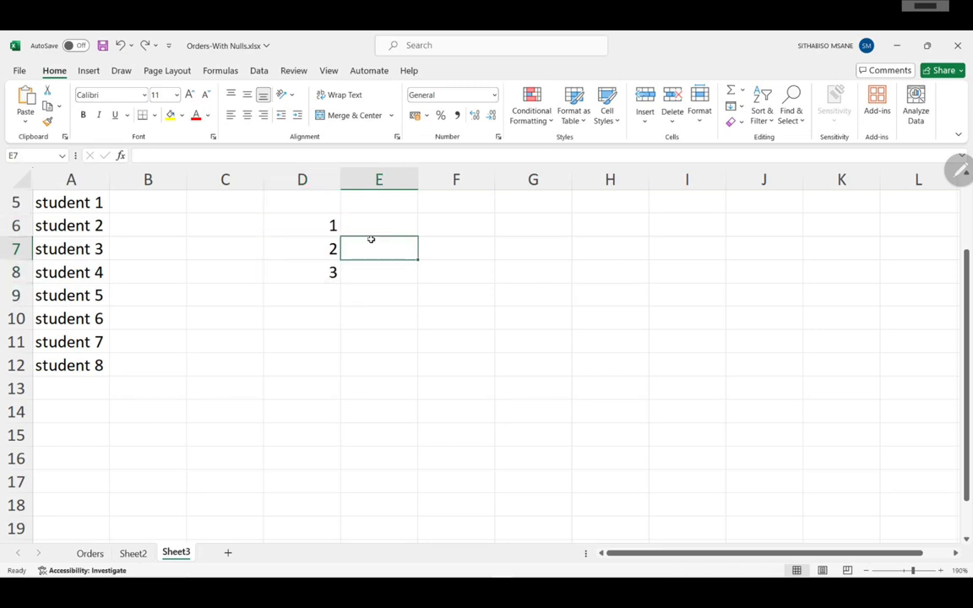
pyautogui.keyDown('shift'); pyautogui.click(304, 222); pyautogui.keyUp('shift')
pyautogui.keyDown('shift'); pyautogui.click(317, 249); pyautogui.keyUp('shift')
pyautogui.click(318, 250)
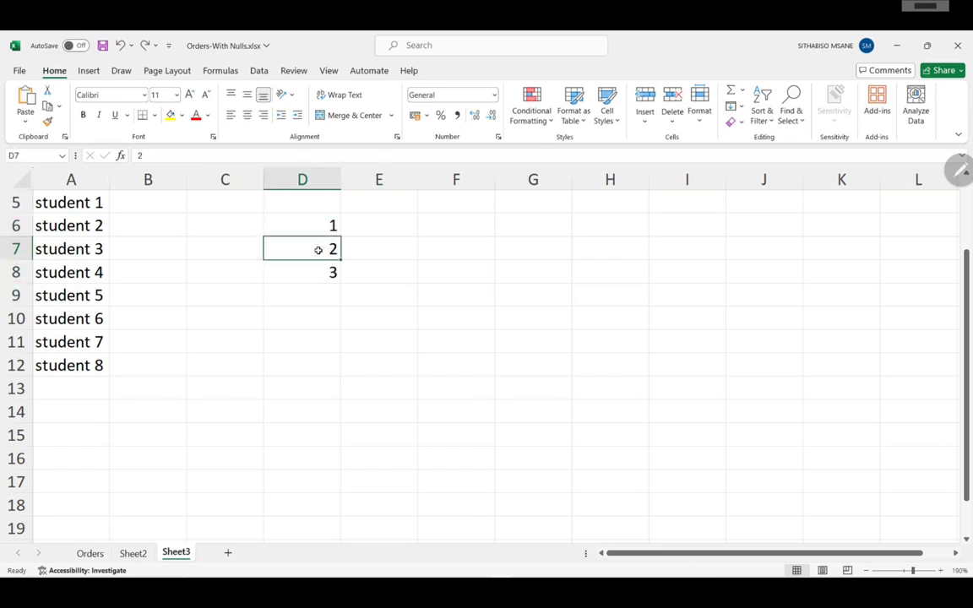
pyautogui.click(311, 225)
pyautogui.moveTo(312, 233); pyautogui.dragTo(345, 460)
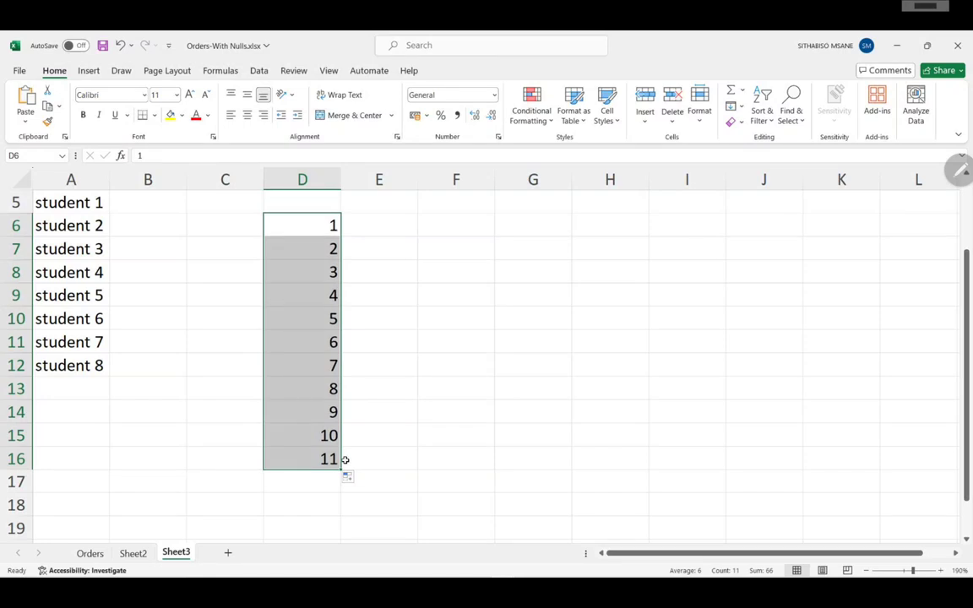
pyautogui.hotkey('ctrl', 'z')
pyautogui.hotkey('ctrl', 'z')
pyautogui.hotkey('ctrl', 'z')
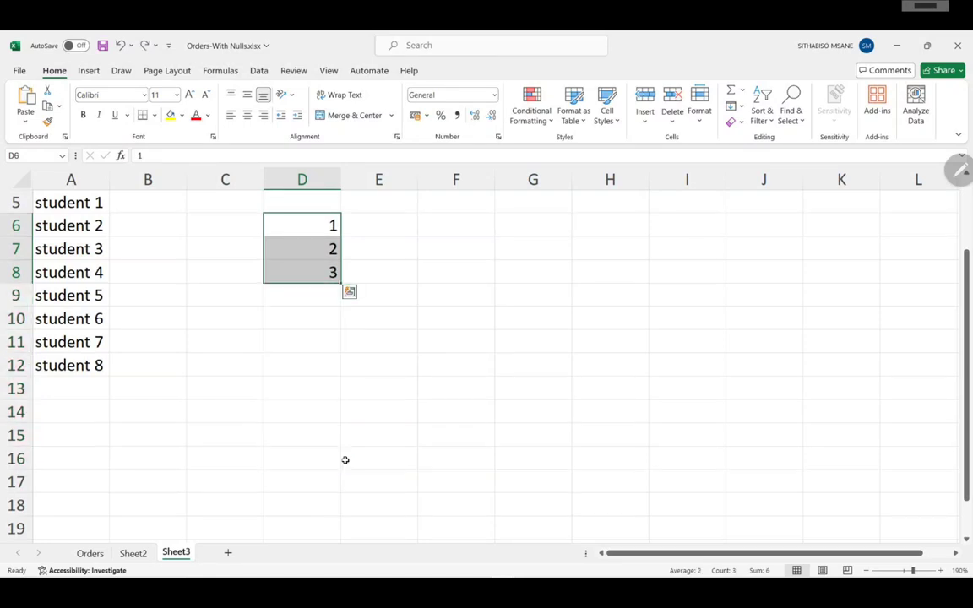
pyautogui.hotkey('ctrl', 'z')
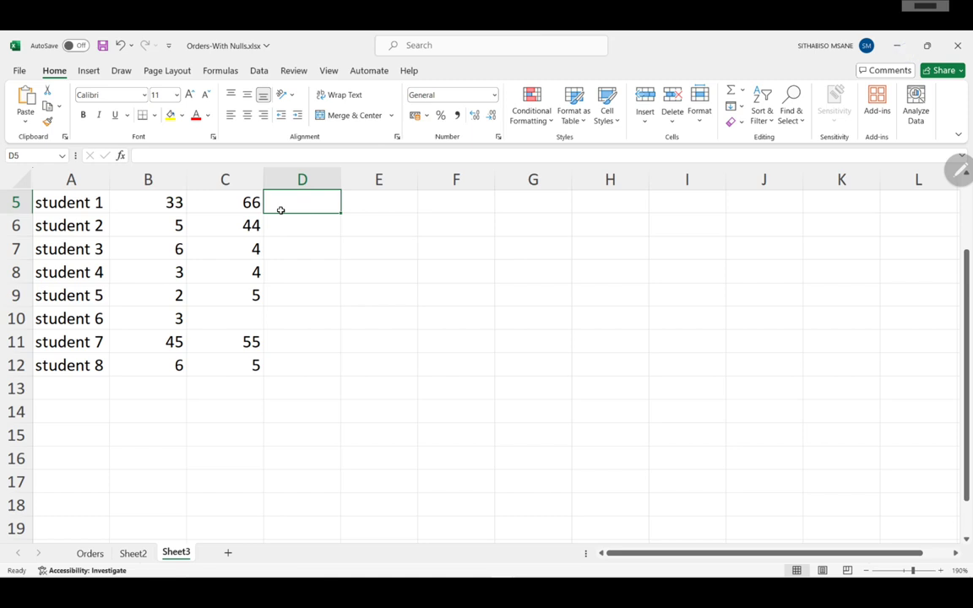
# Enter =AVERAGE(B5:C5) in D5, giving 49,5 for student 1.
pyautogui.doubleClick(280, 211)
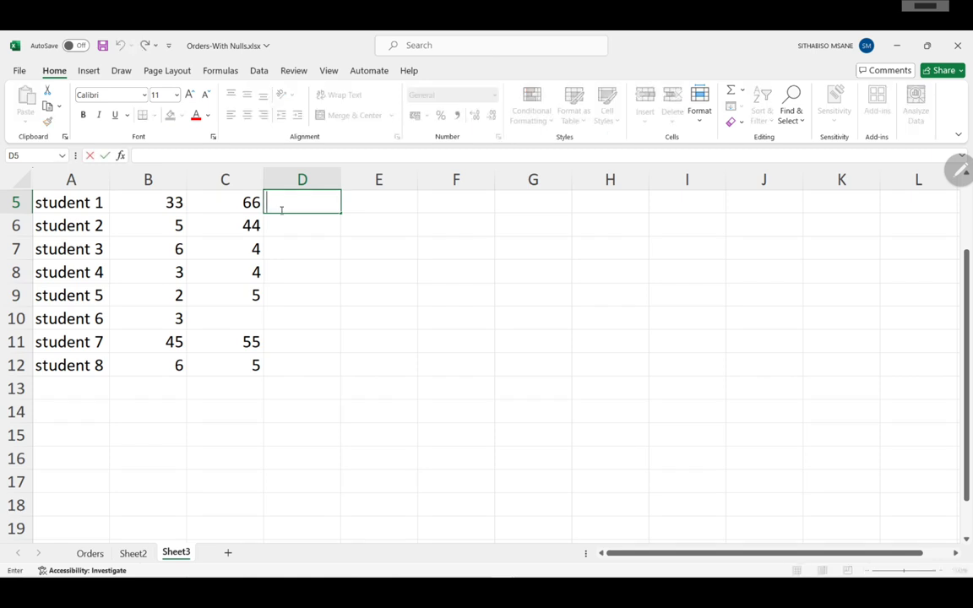
pyautogui.write('+')
pyautogui.press('BackSpace')
pyautogui.write('+')
pyautogui.press('BackSpace')
pyautogui.write('=')
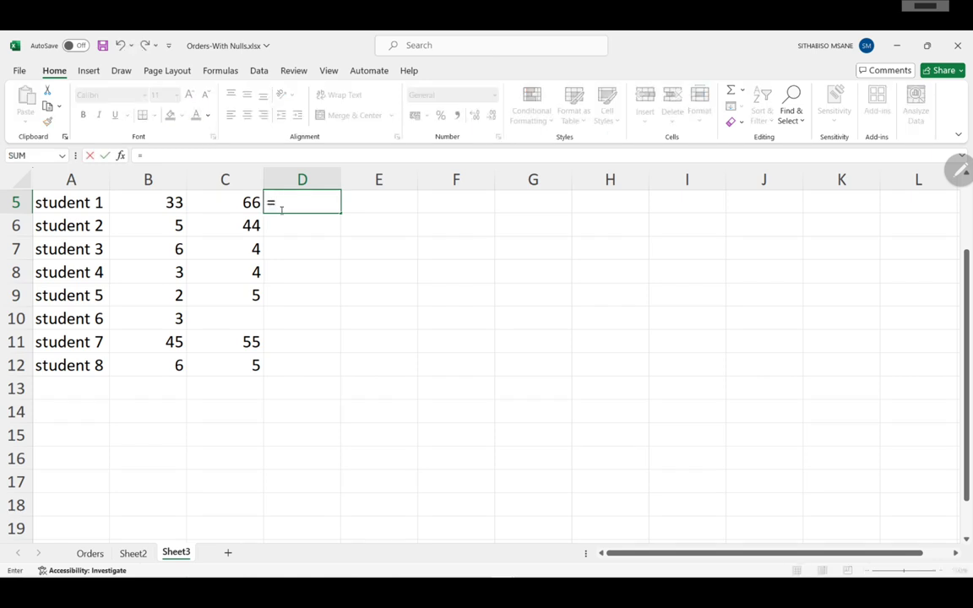
pyautogui.write('av')
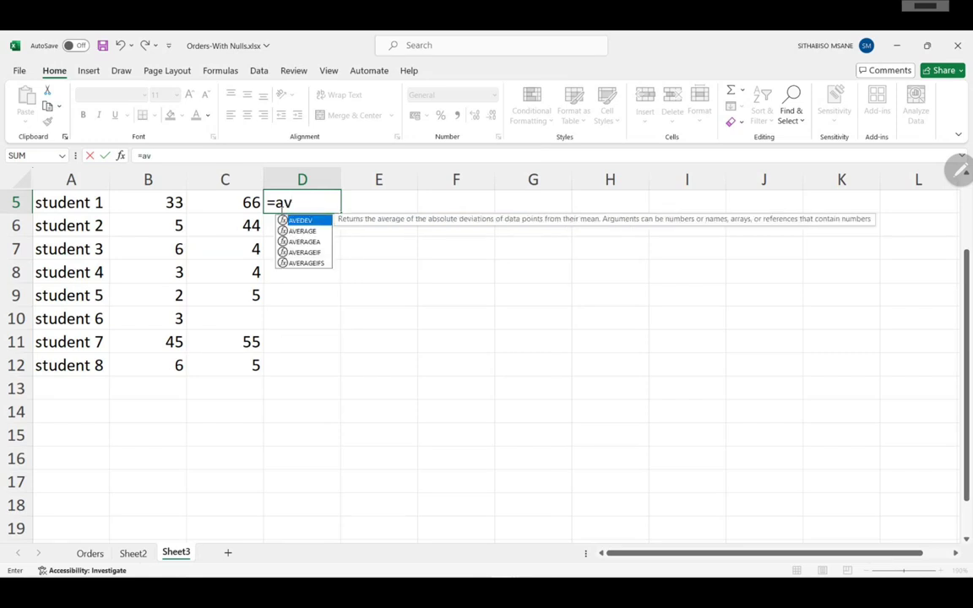
pyautogui.press('BackSpace')
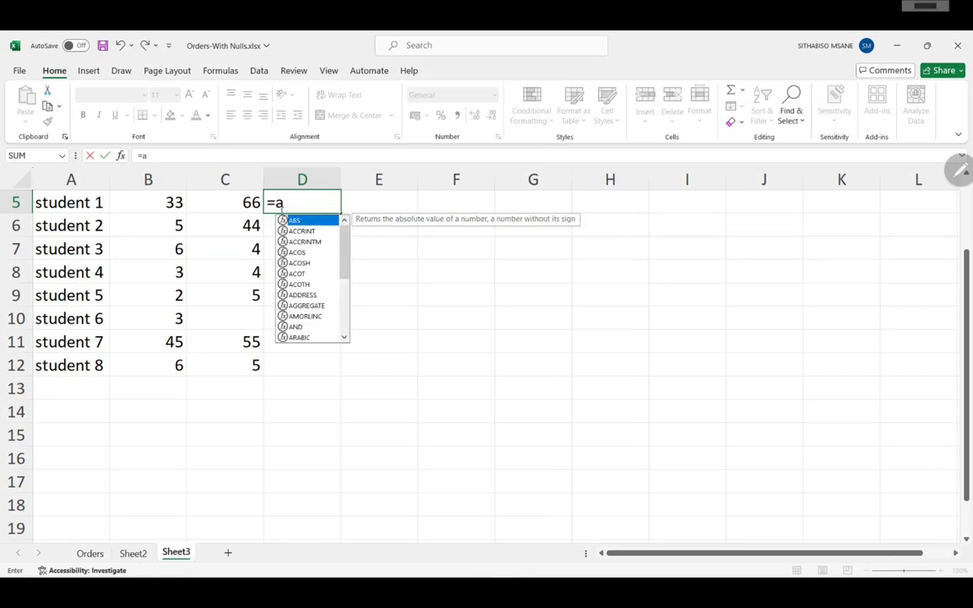
pyautogui.write('v')
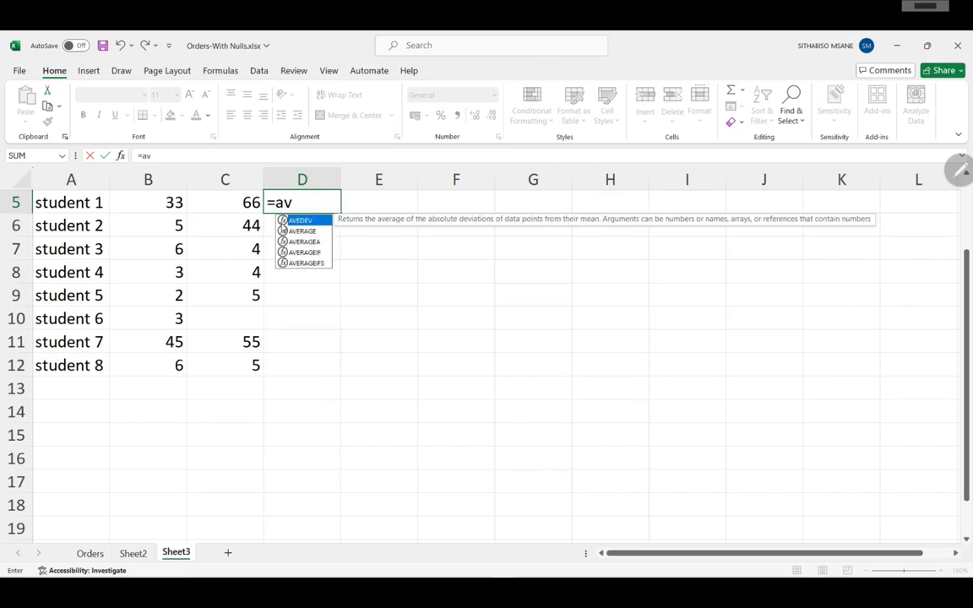
pyautogui.doubleClick(302, 231)
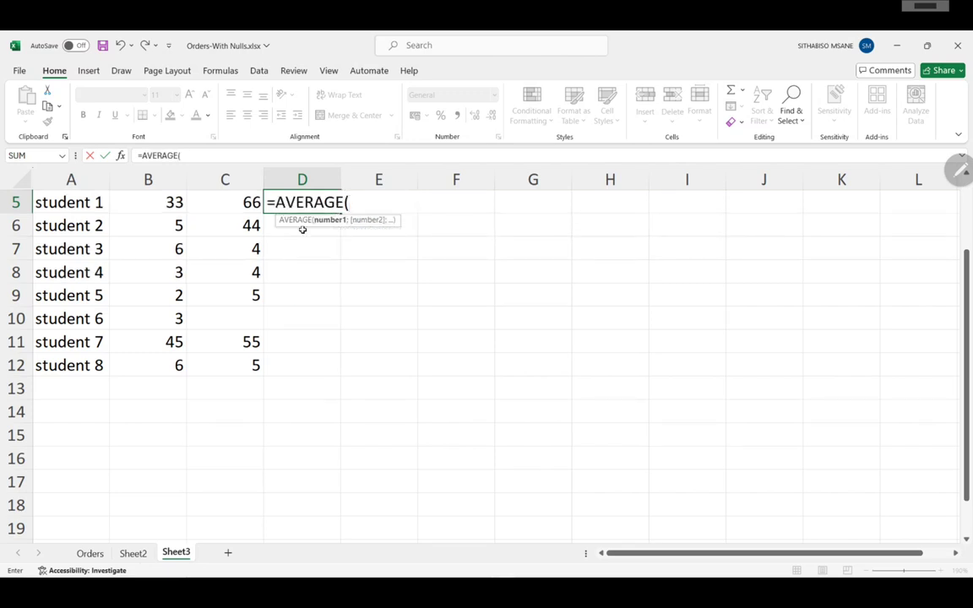
pyautogui.moveTo(141, 199); pyautogui.dragTo(234, 209)
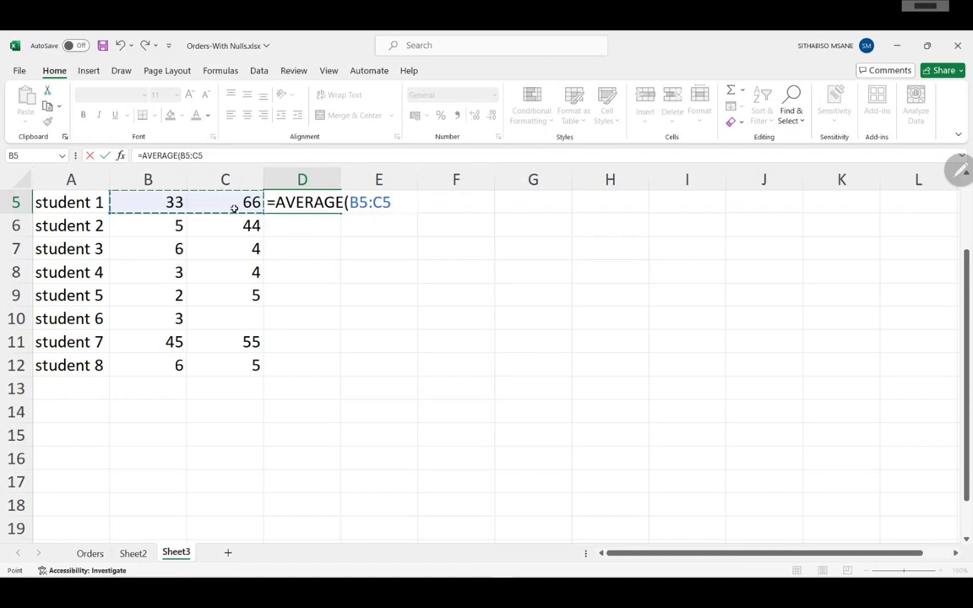
pyautogui.press('Return')
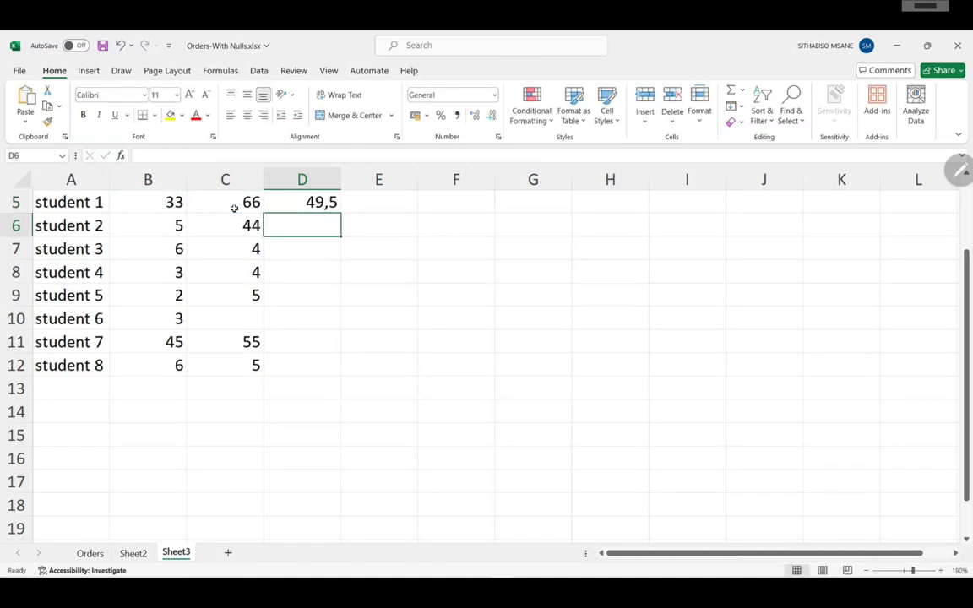
# Check the 49,5 result in D5 and scroll around Sheet3.
pyautogui.click(314, 201)
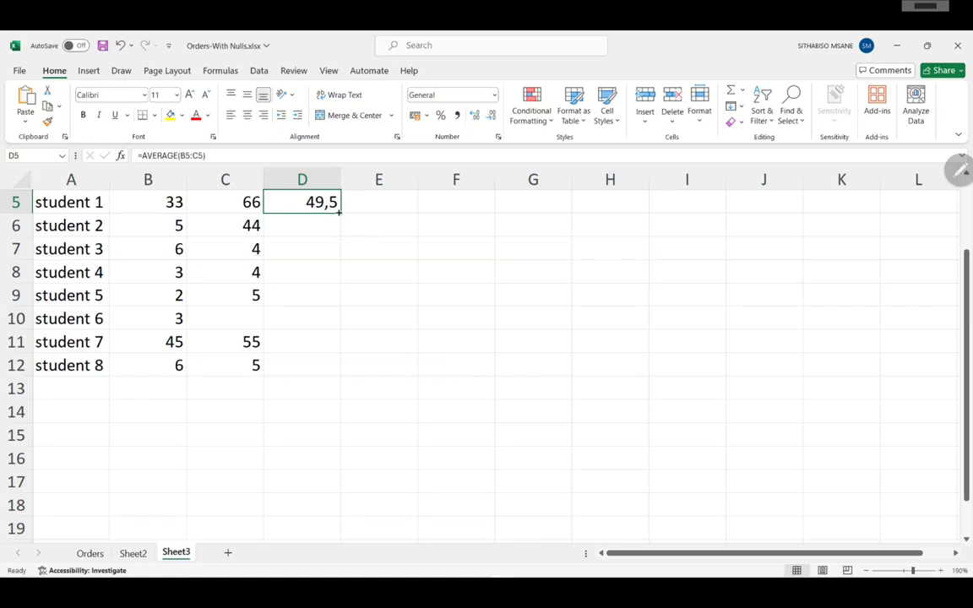
pyautogui.scroll(4, 340, 213)
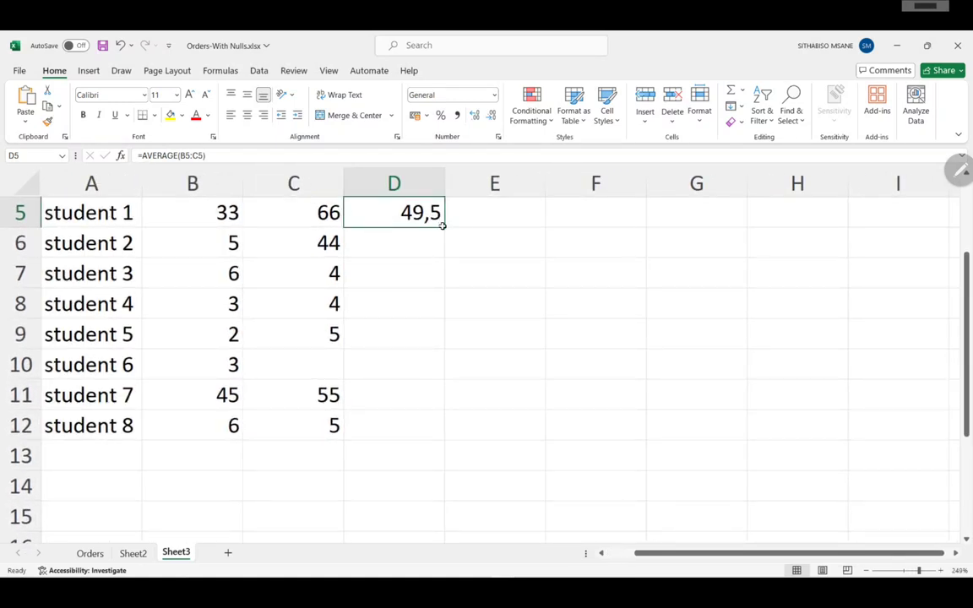
pyautogui.click(448, 230)
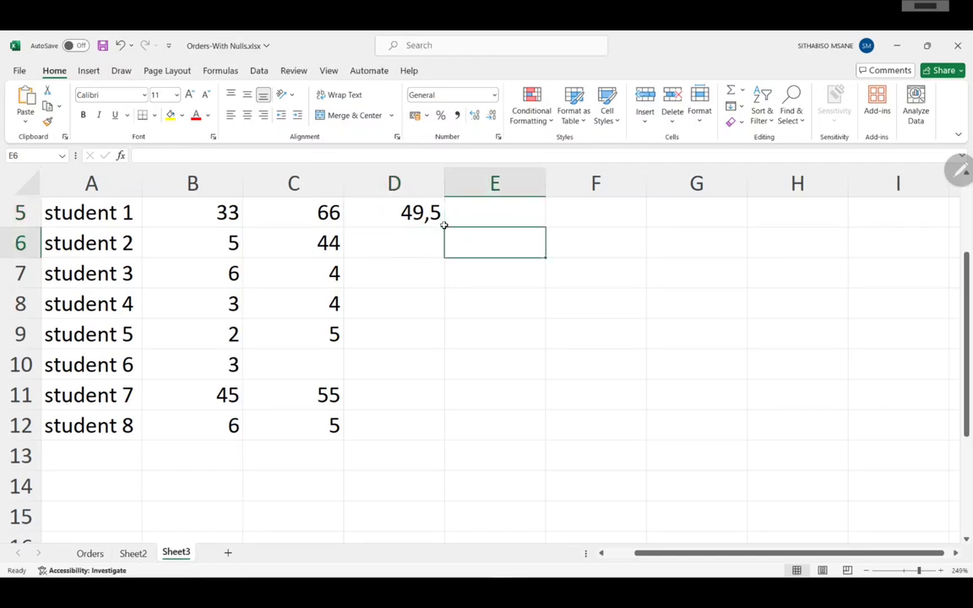
pyautogui.hscroll(1, 417, 209)
pyautogui.click(416, 211)
# Fill D5's AVERAGE formula down through D12 so all eight students get averages.
pyautogui.click(306, 186)
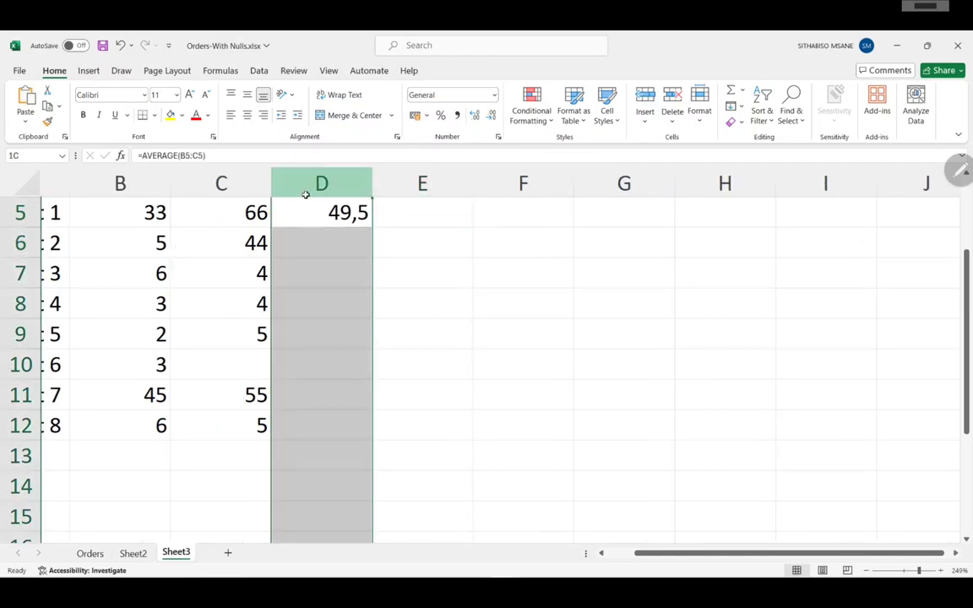
pyautogui.click(320, 221)
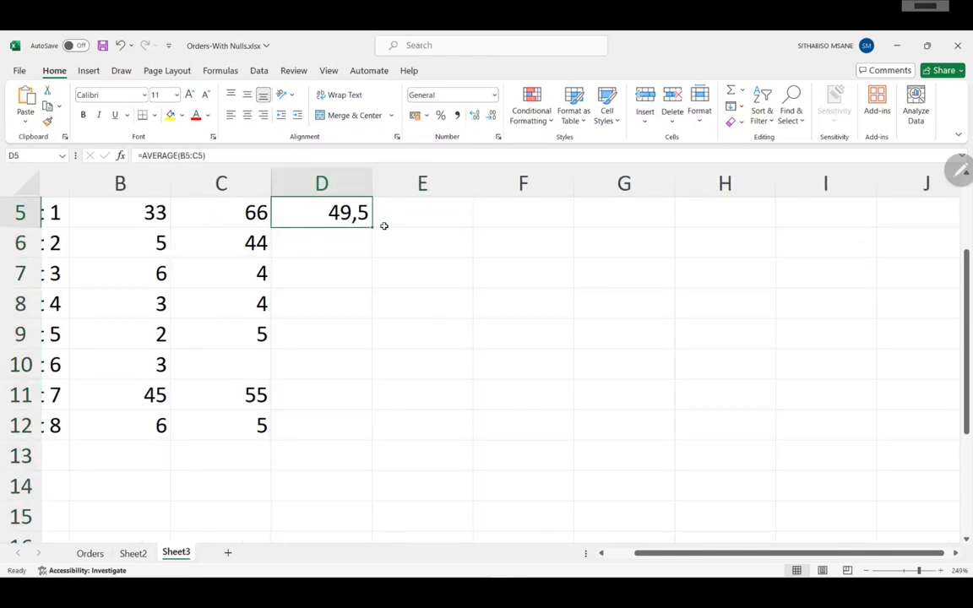
pyautogui.moveTo(373, 228); pyautogui.dragTo(373, 287)
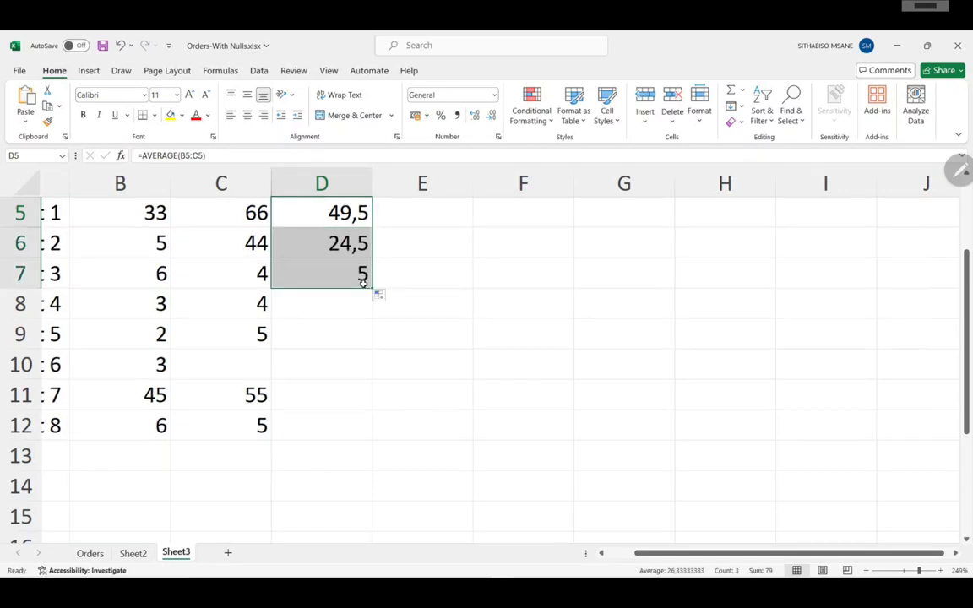
pyautogui.moveTo(373, 288); pyautogui.dragTo(369, 436)
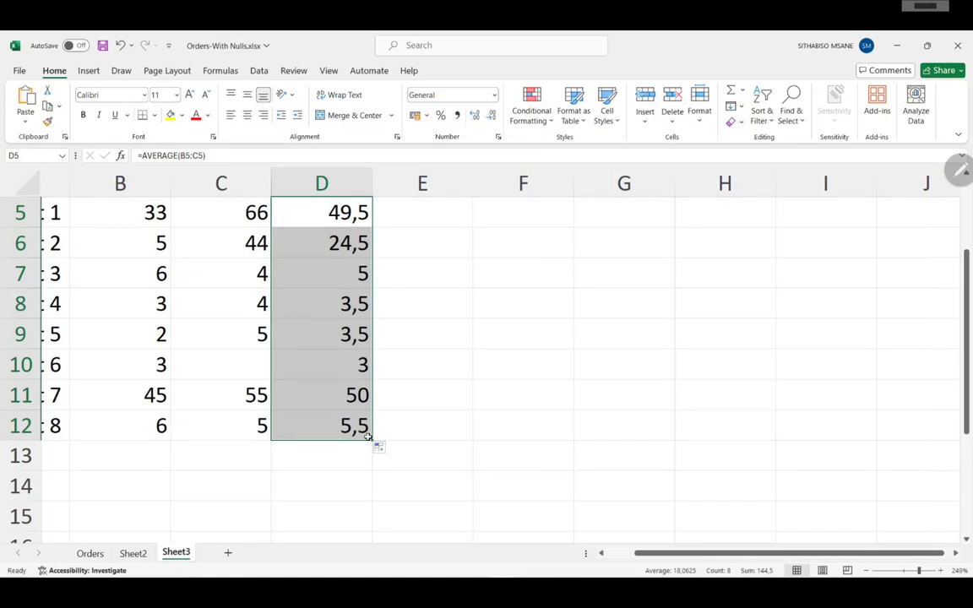
# Inspect the formulas in D5, D6 and D7 to confirm each averages its own row.
pyautogui.doubleClick(337, 244)
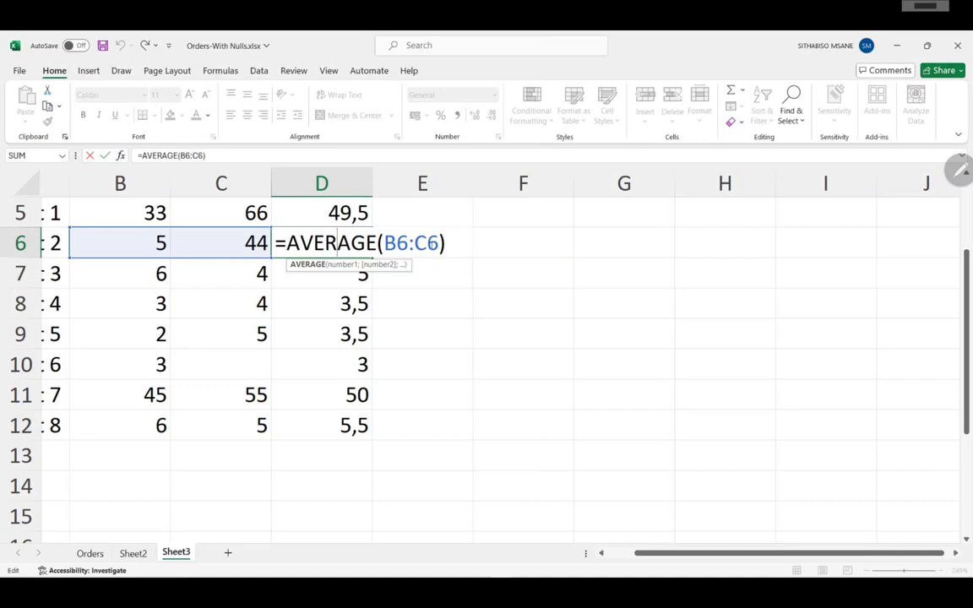
pyautogui.doubleClick(337, 212)
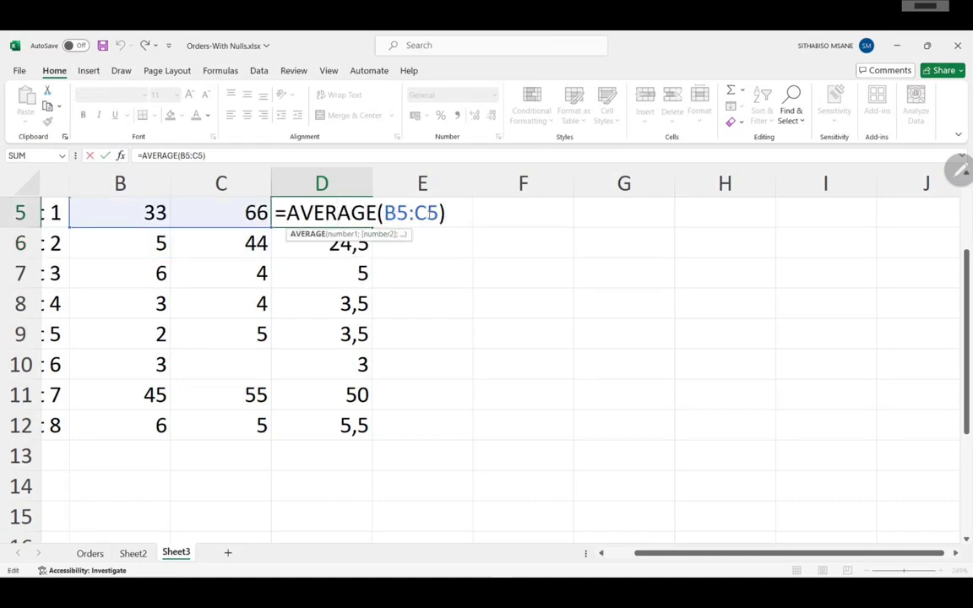
pyautogui.doubleClick(306, 248)
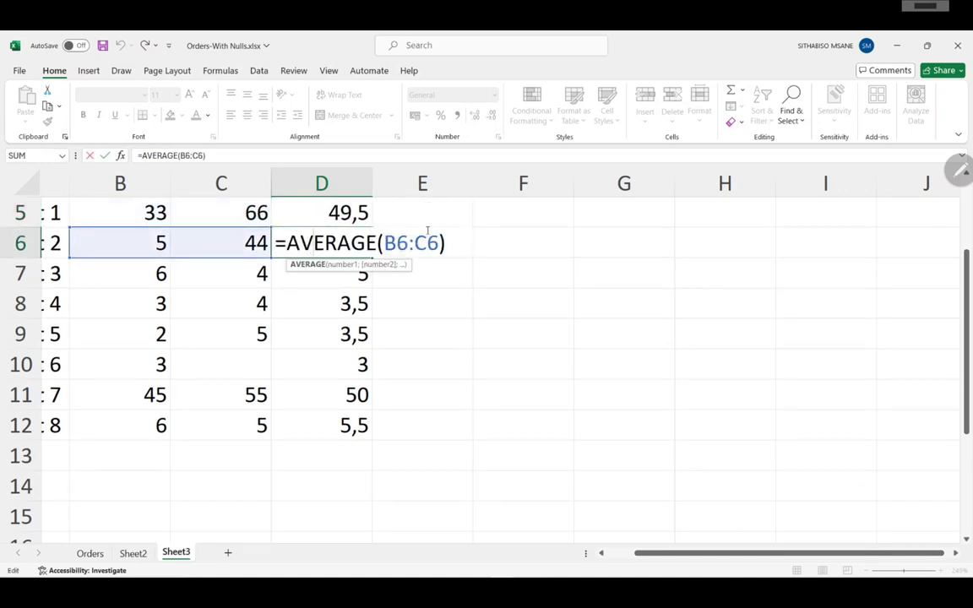
pyautogui.doubleClick(336, 275)
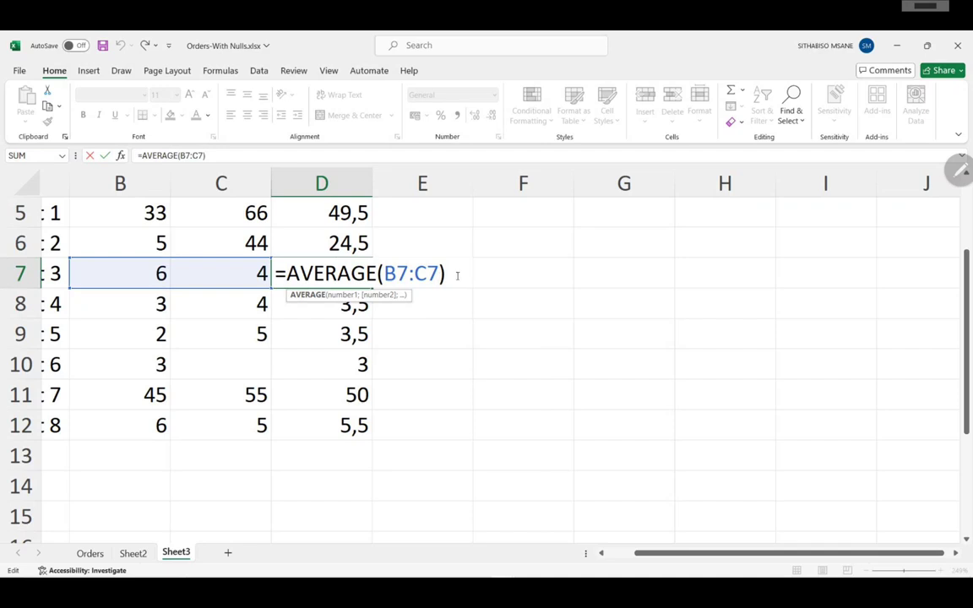
pyautogui.click(414, 353)
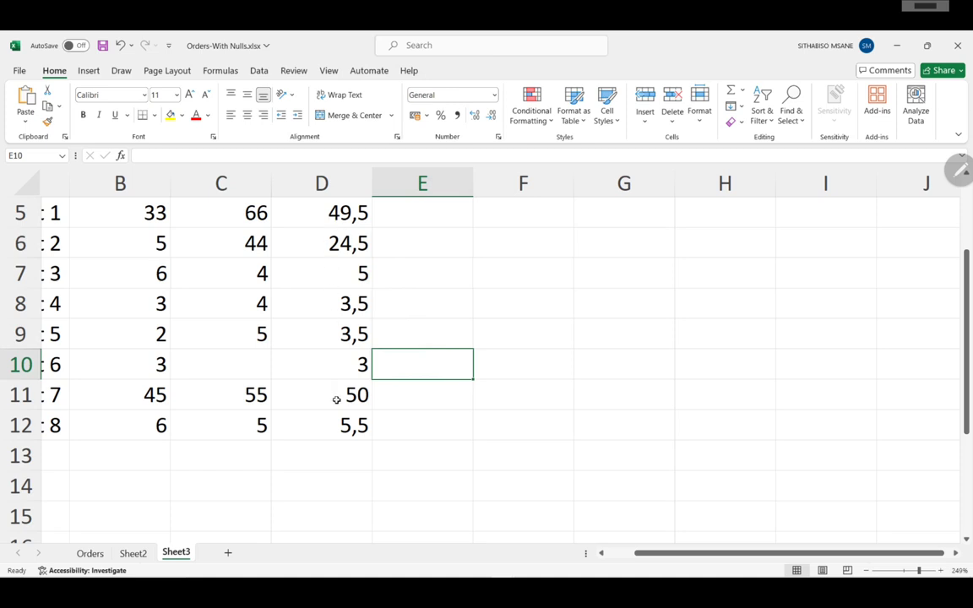
# Reopen D6's =AVERAGE(B6:C6) and check the value stored in B6.
pyautogui.doubleClick(323, 243)
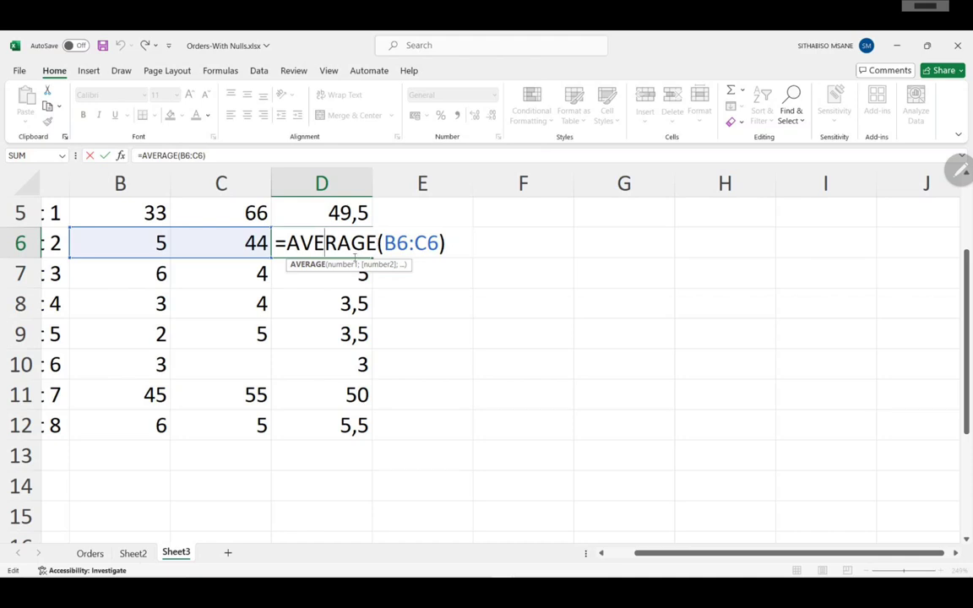
pyautogui.click(428, 321)
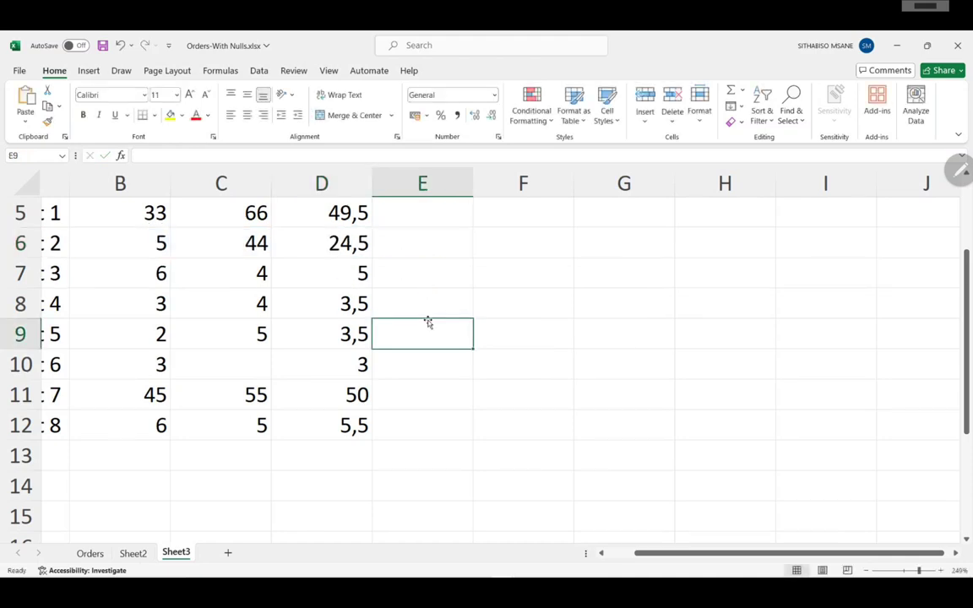
pyautogui.doubleClick(404, 243)
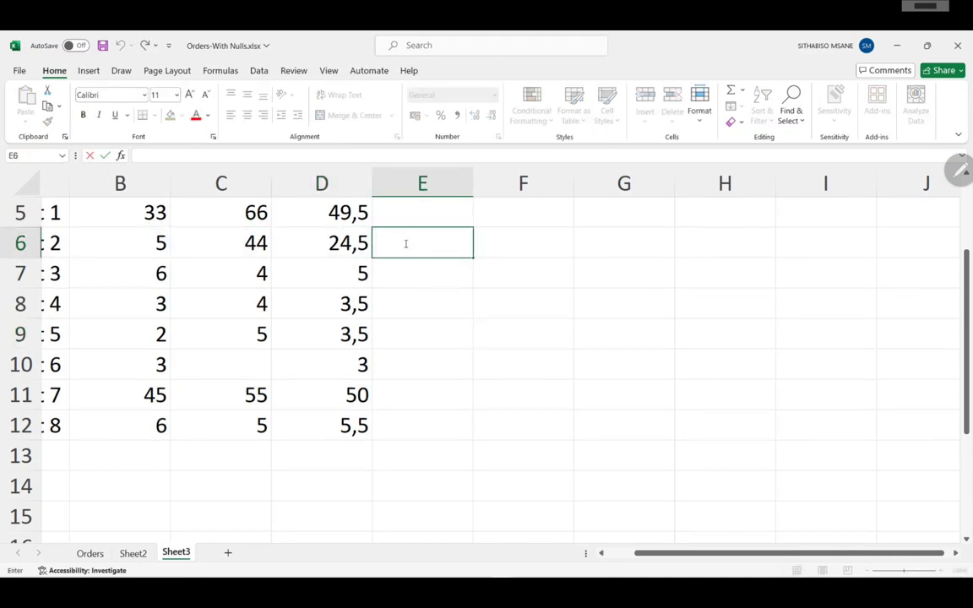
pyautogui.click(322, 237)
pyautogui.click(158, 243)
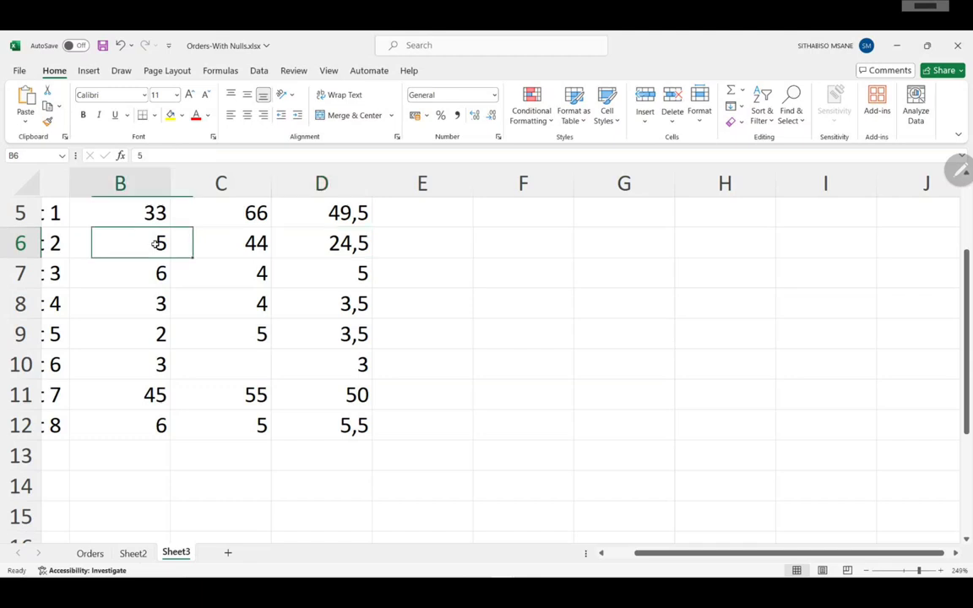
pyautogui.doubleClick(158, 243)
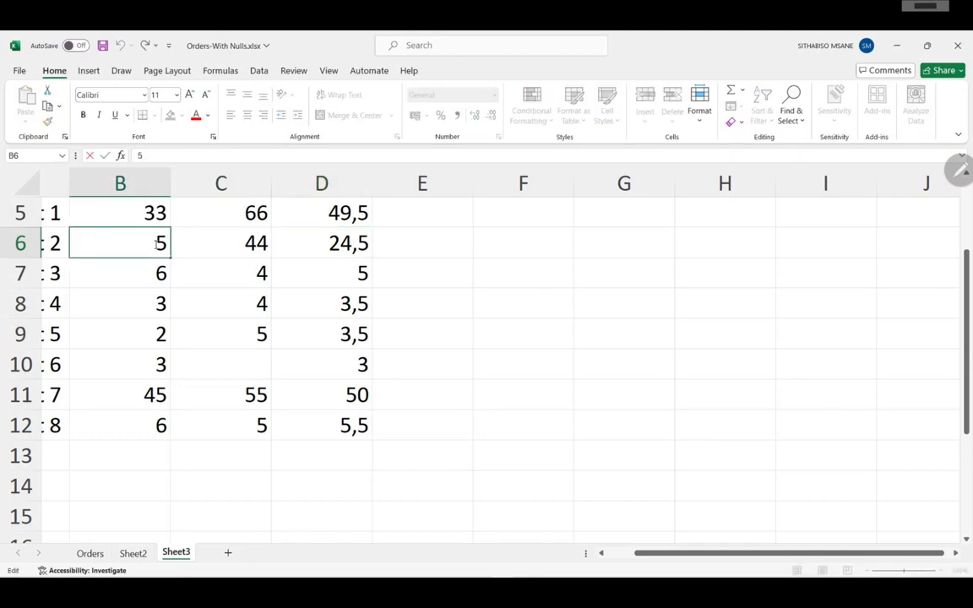
pyautogui.click(316, 247)
# Compare the D6 and D7 ranges, then open D6's formula for editing.
pyautogui.doubleClick(322, 246)
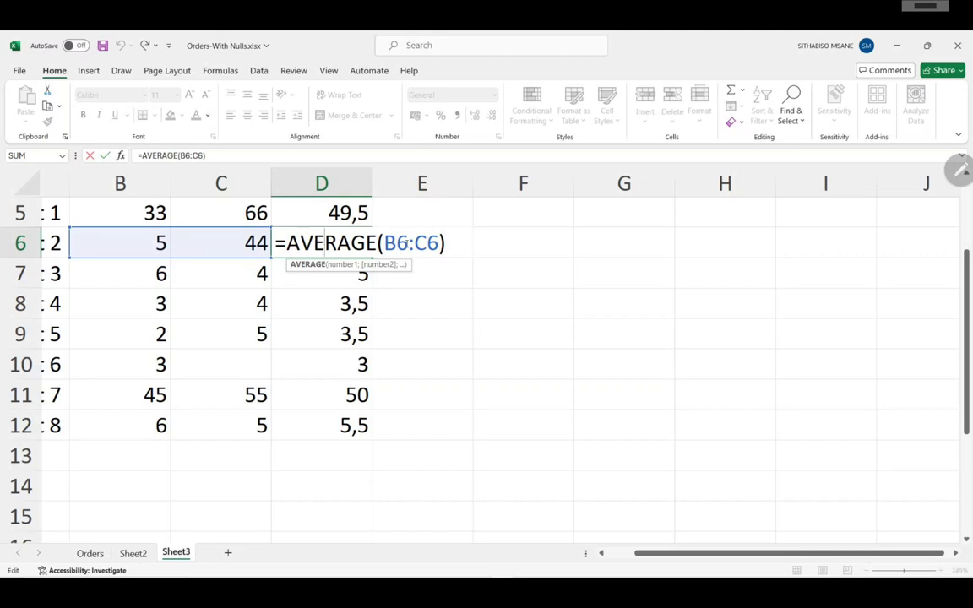
pyautogui.click(339, 281)
pyautogui.doubleClick(338, 279)
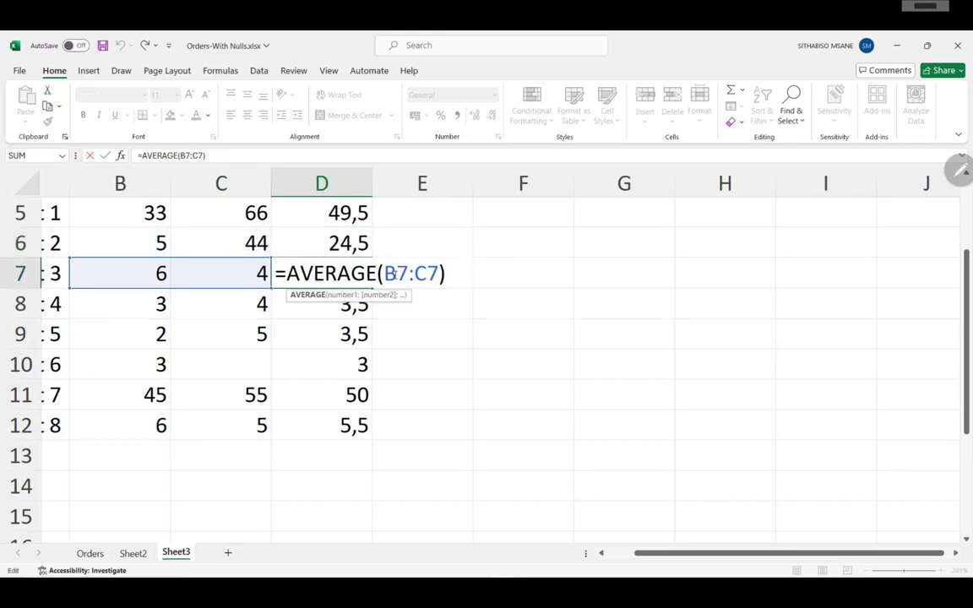
pyautogui.click(354, 304)
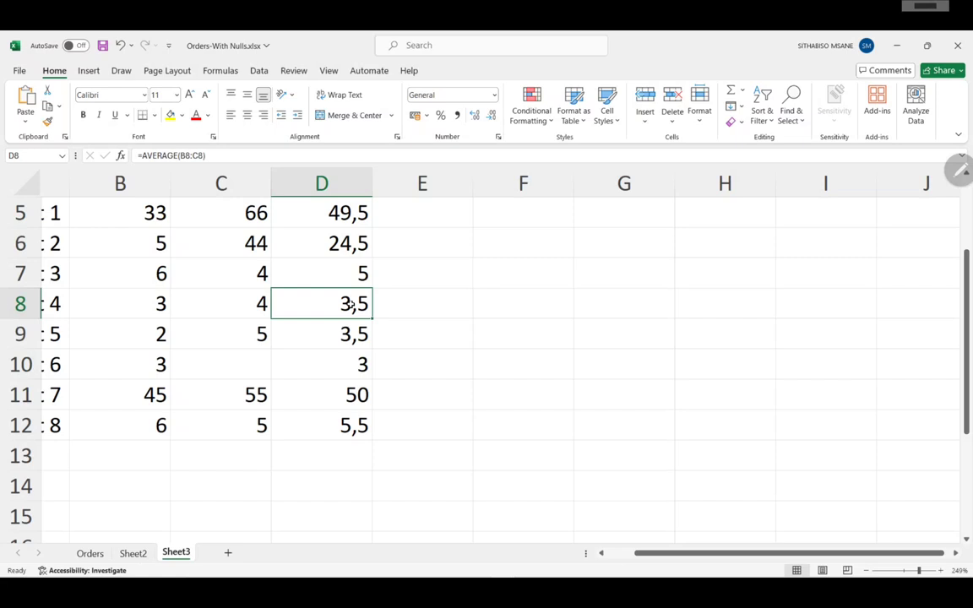
pyautogui.doubleClick(341, 243)
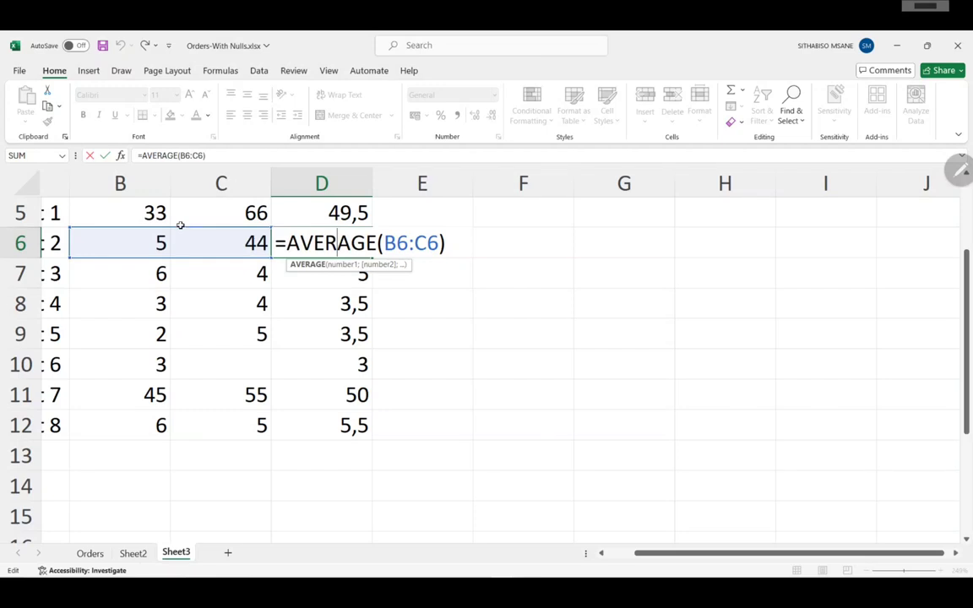
pyautogui.click(148, 241)
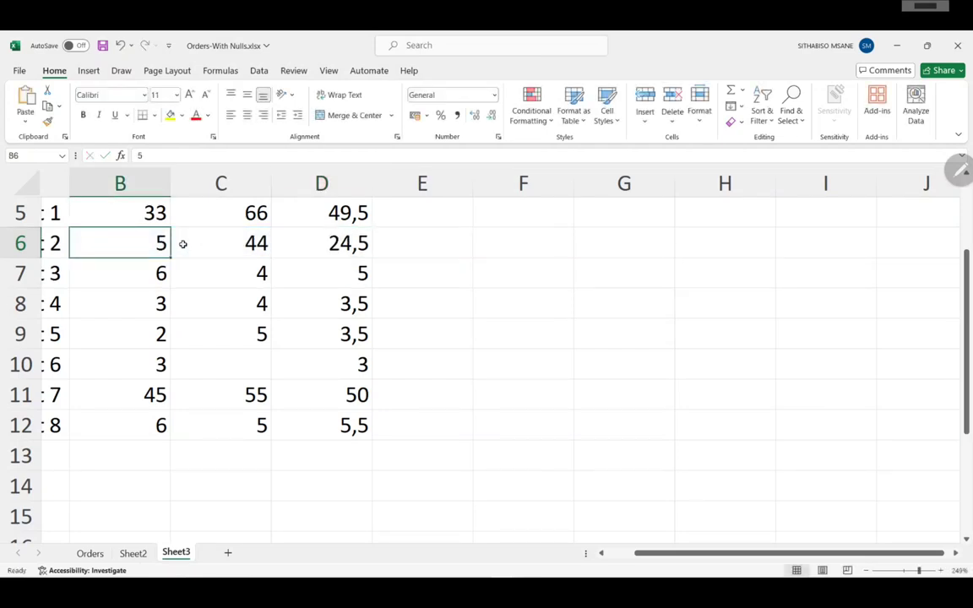
pyautogui.doubleClick(347, 244)
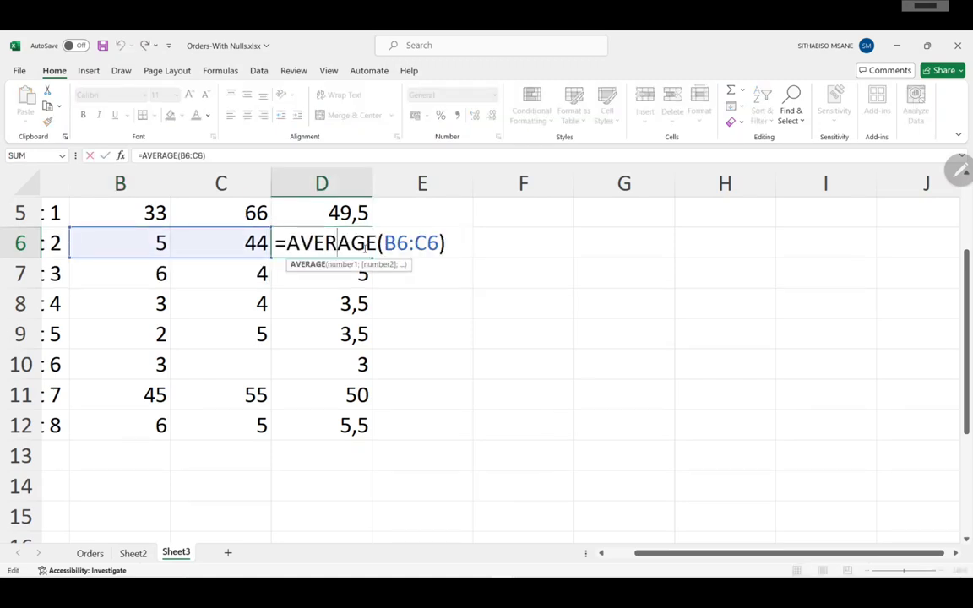
# Change D6 to =AVERAGE($B$6:C6) and fill it down to D12 for cumulative averages.
pyautogui.hotkey('ctrl', 'Right')
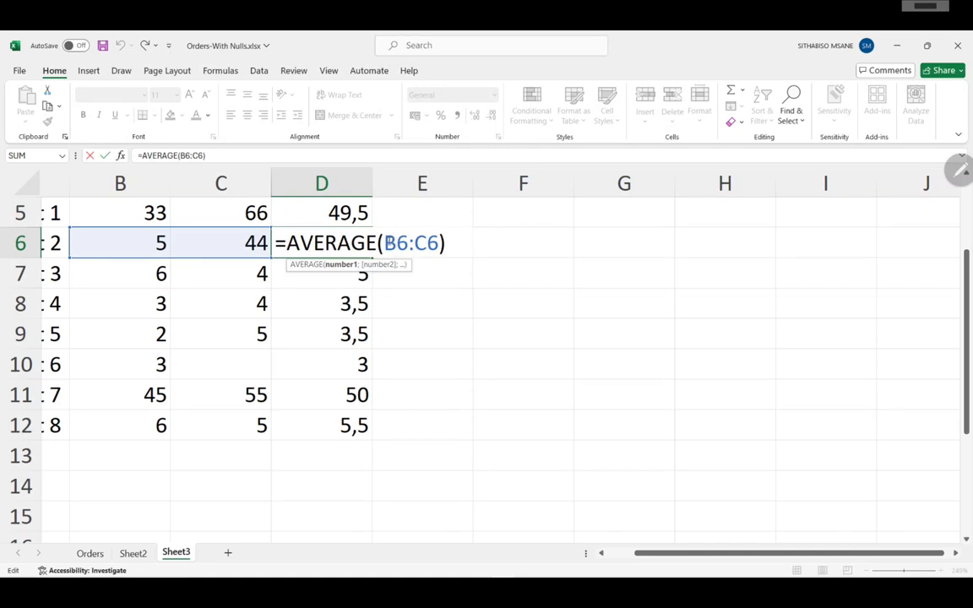
pyautogui.write('$')
pyautogui.press('Right')
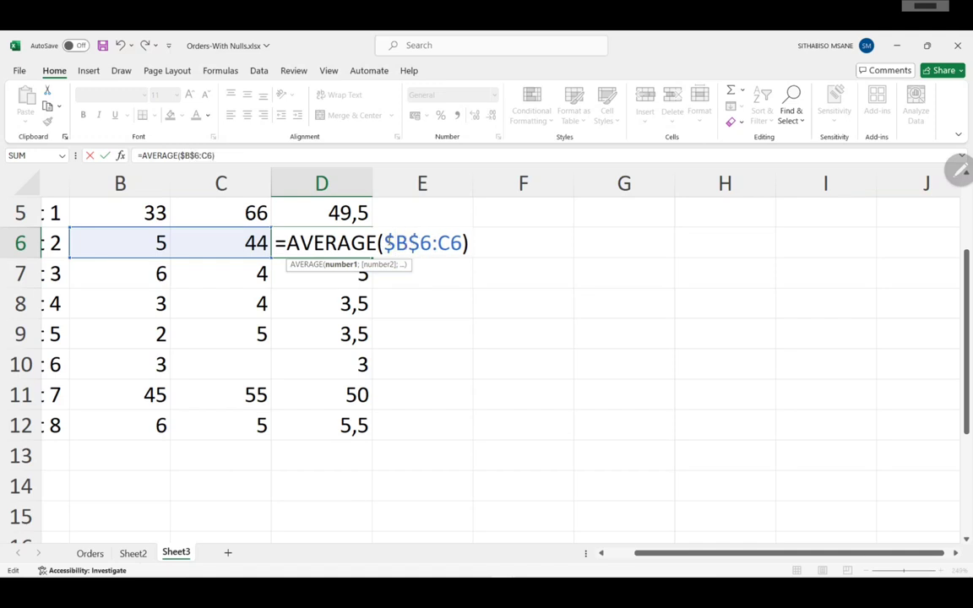
pyautogui.press('Return')
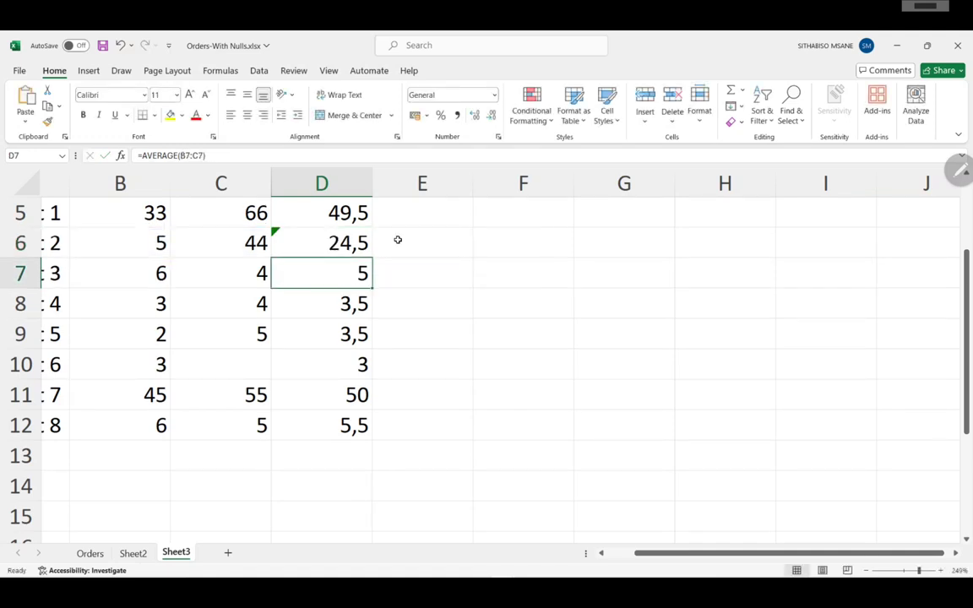
pyautogui.click(327, 249)
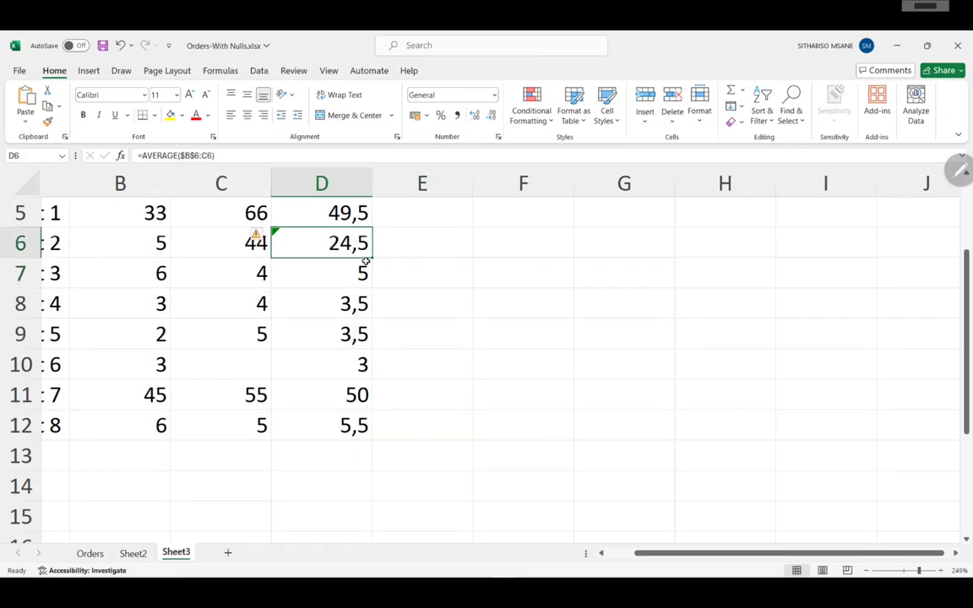
pyautogui.moveTo(370, 260); pyautogui.dragTo(361, 428)
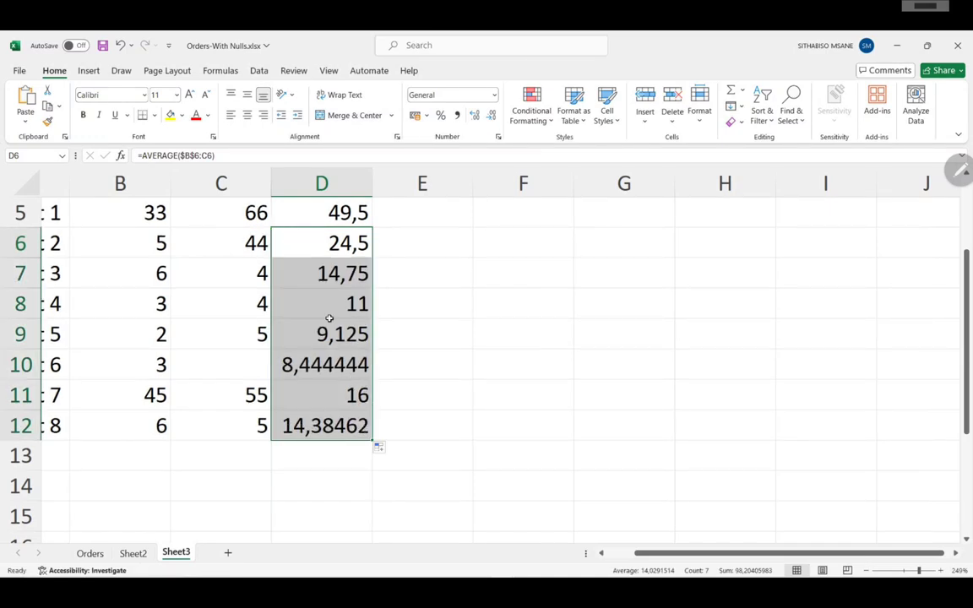
# Check the growing ranges in D7 through D11, up to =AVERAGE($B$6:C11).
pyautogui.doubleClick(337, 273)
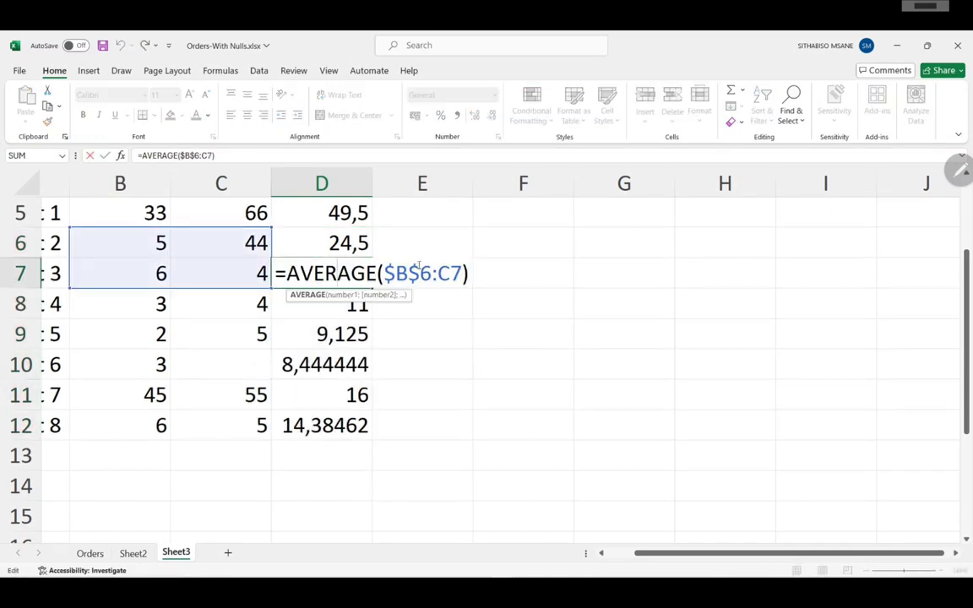
pyautogui.doubleClick(338, 306)
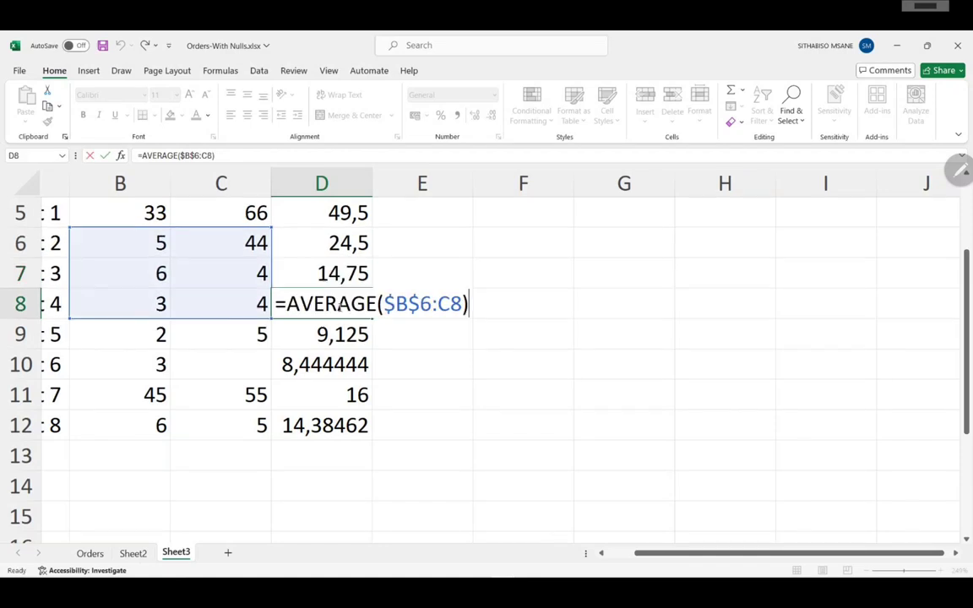
pyautogui.doubleClick(302, 338)
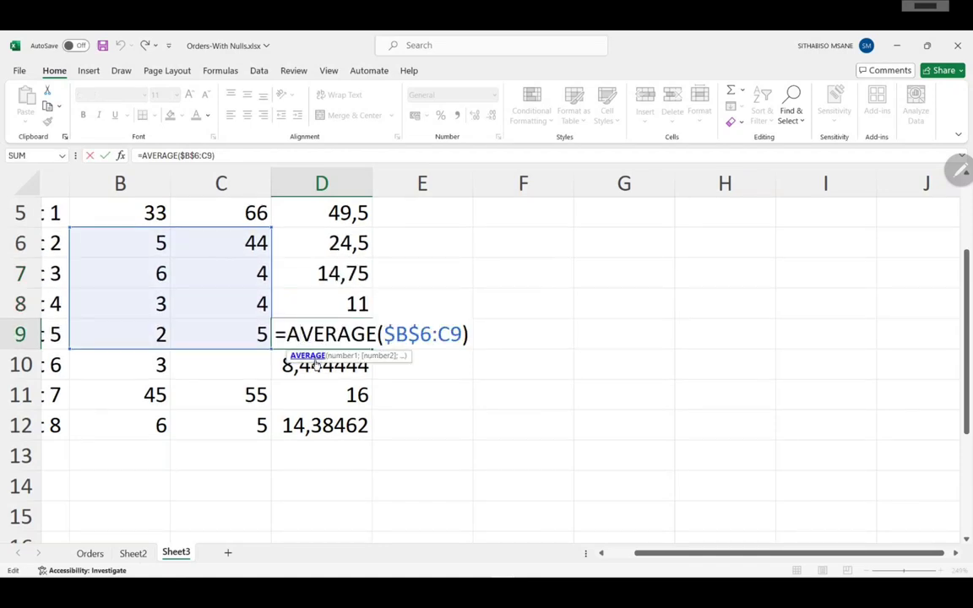
pyautogui.doubleClick(315, 364)
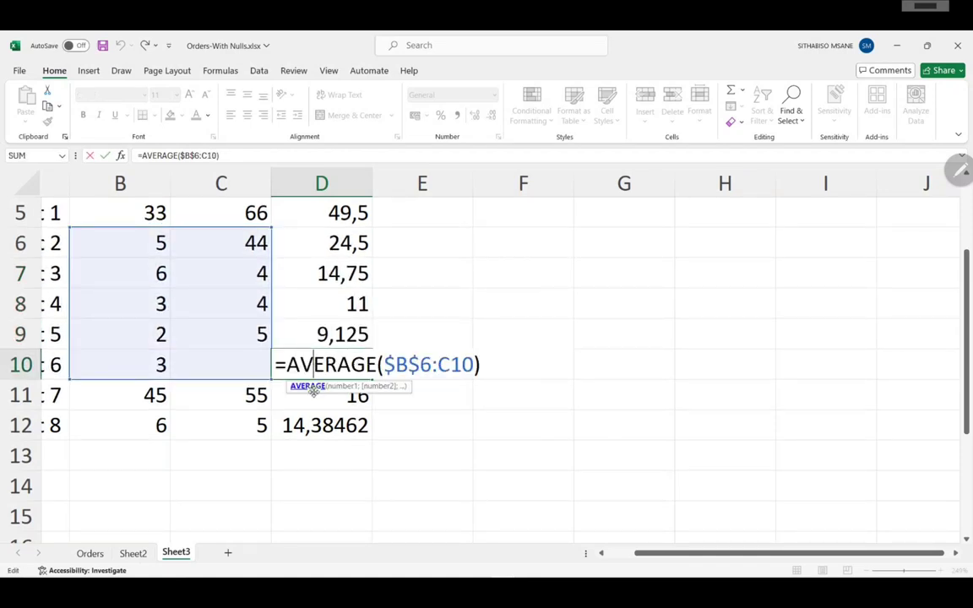
pyautogui.doubleClick(326, 405)
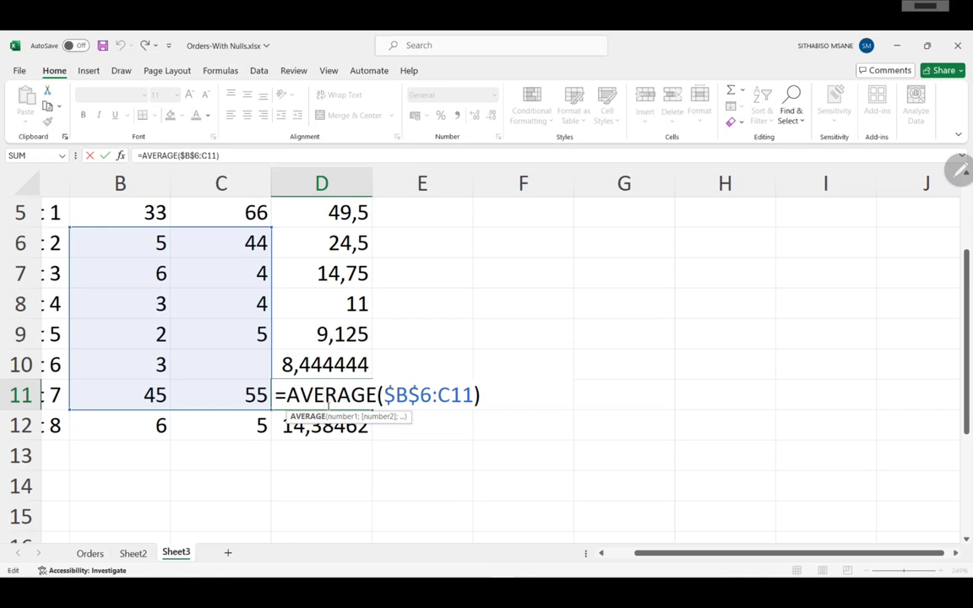
# Open D10's =AVERAGE($B$6:C10) for editing just after the equals sign.
pyautogui.hotkey('ctrl', 'Return')
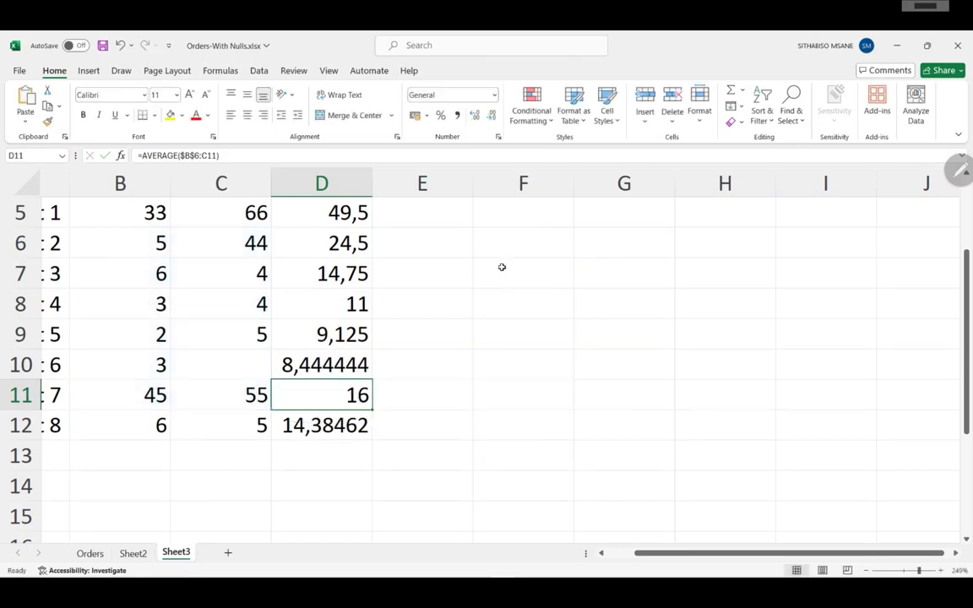
pyautogui.doubleClick(341, 364)
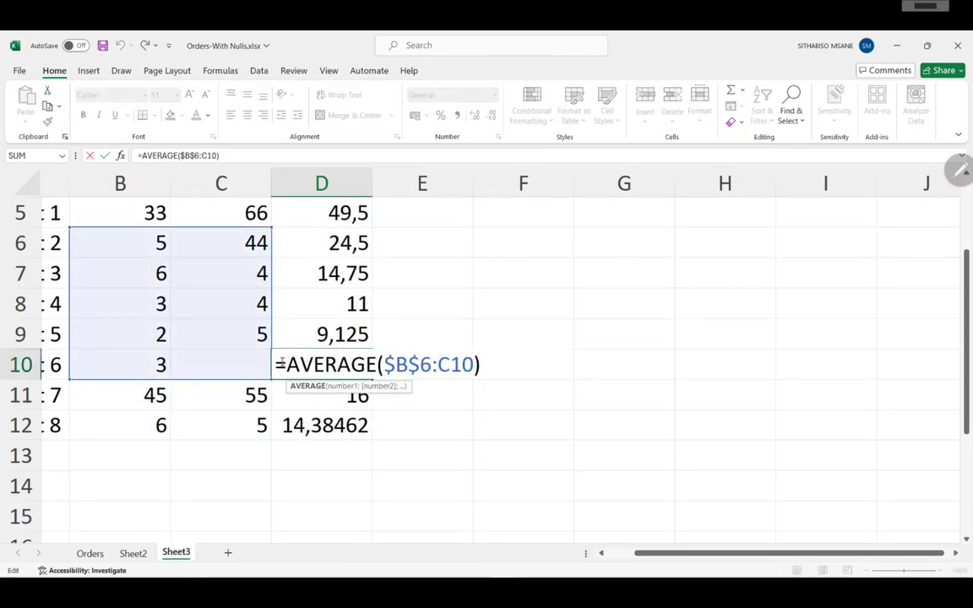
pyautogui.click(283, 364)
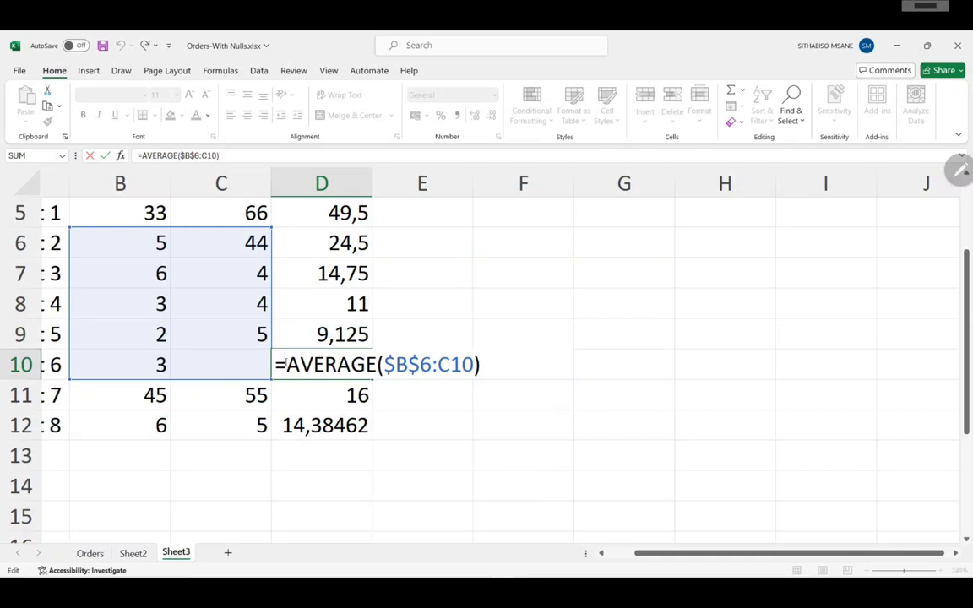
# Wrap D10's formula as =ROUND(AVERAGE($B$6:C10);2) so it displays 8,44.
pyautogui.write('R')
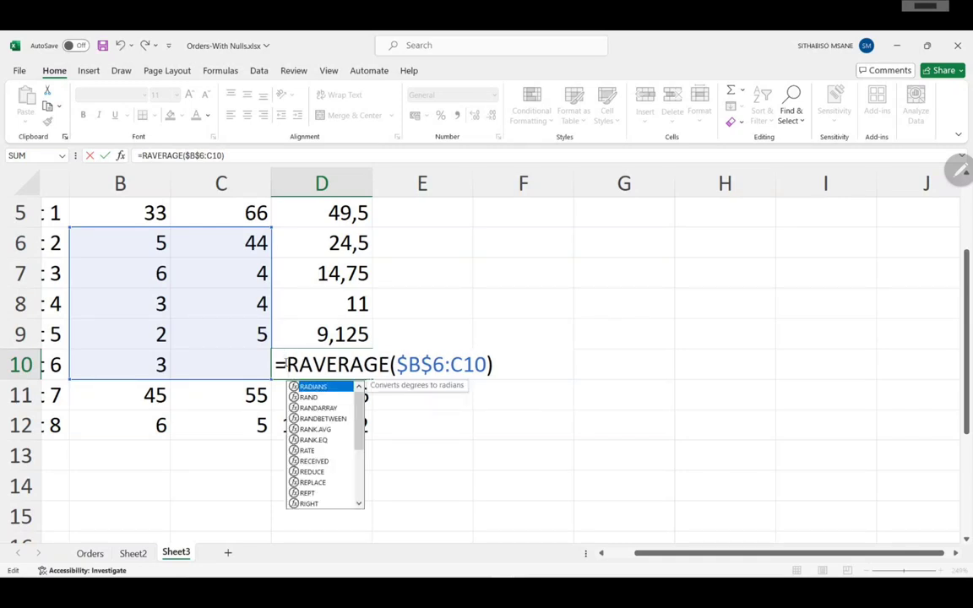
pyautogui.write('o')
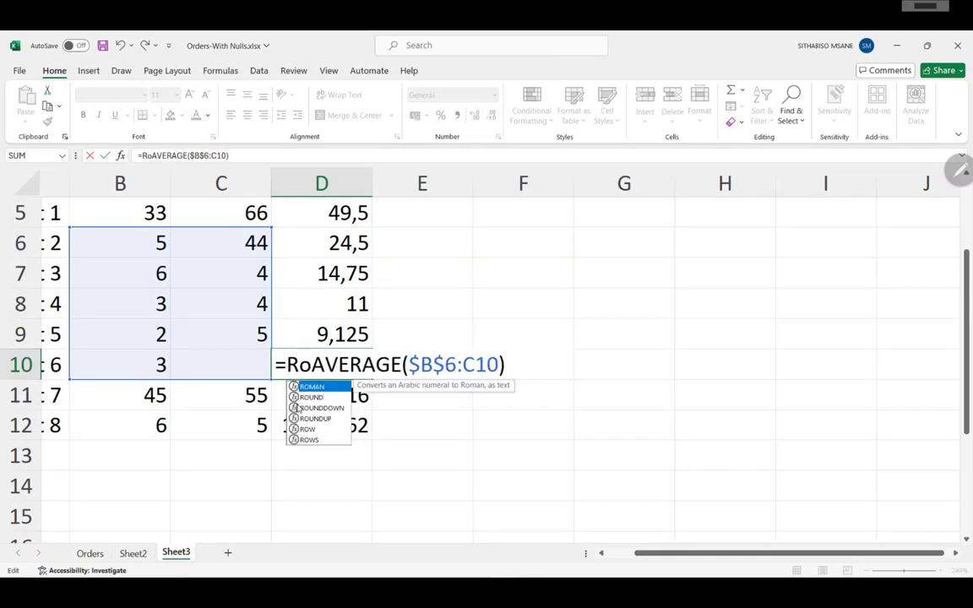
pyautogui.click(314, 397)
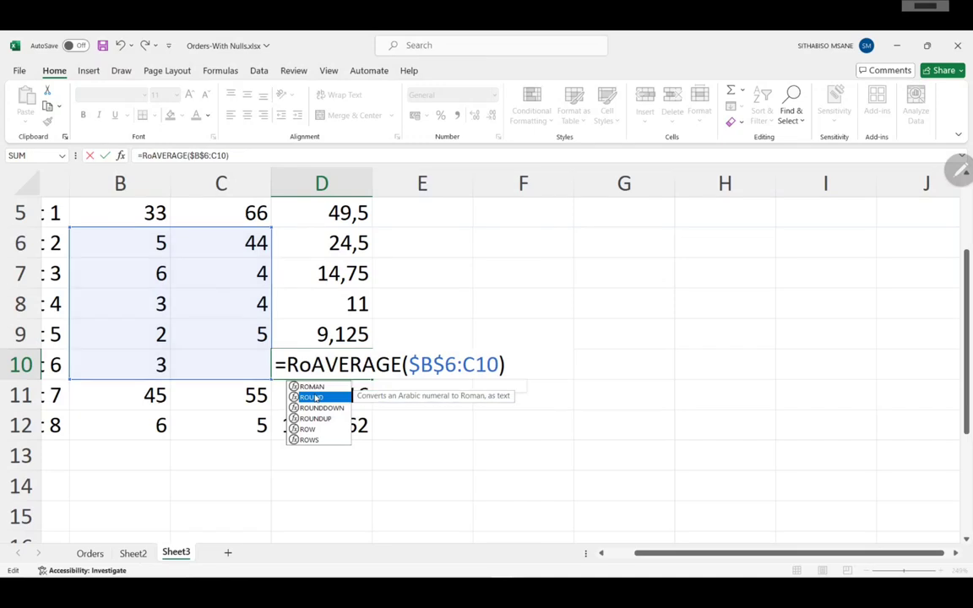
pyautogui.doubleClick(315, 397)
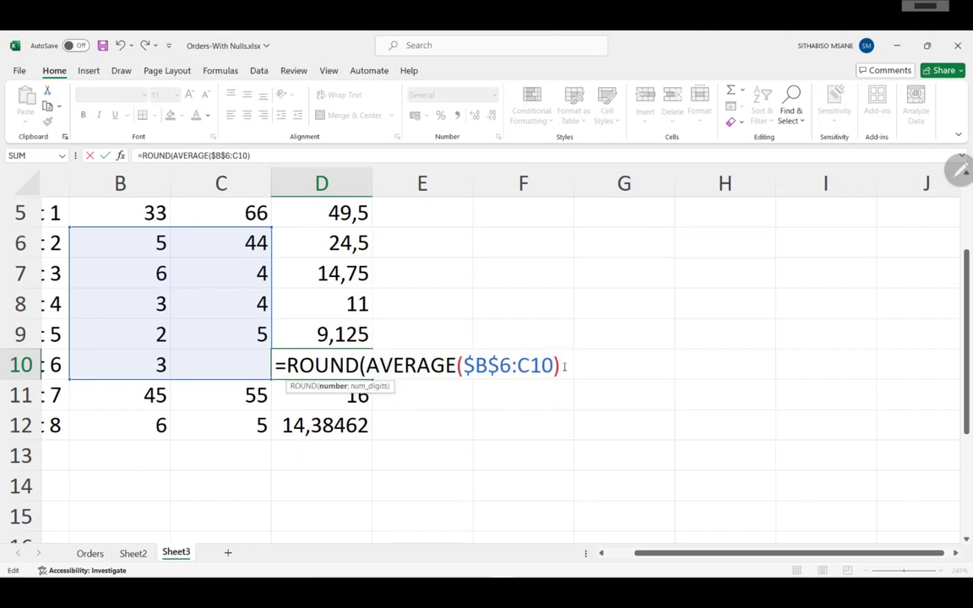
pyautogui.write(';2)')
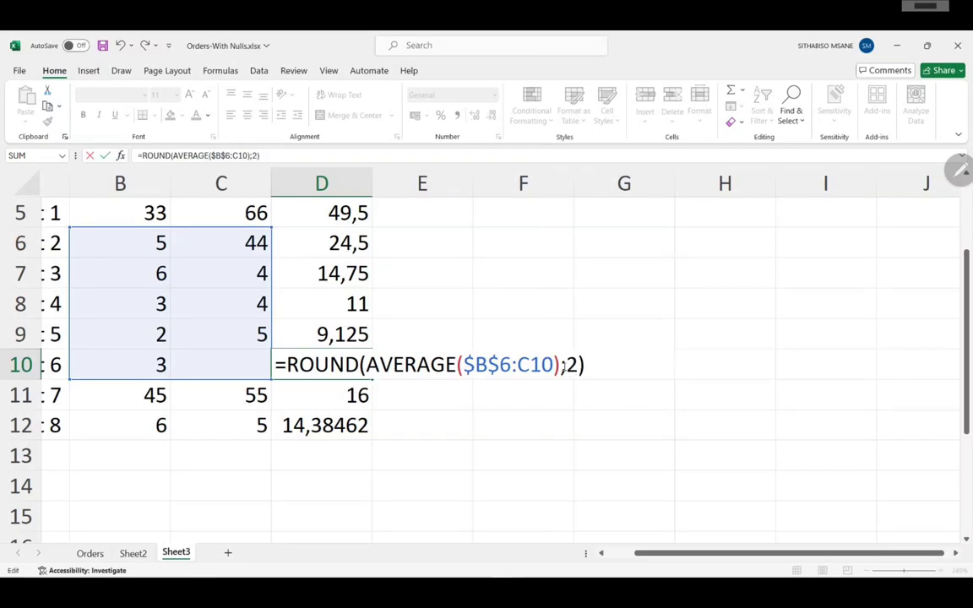
pyautogui.press('Return')
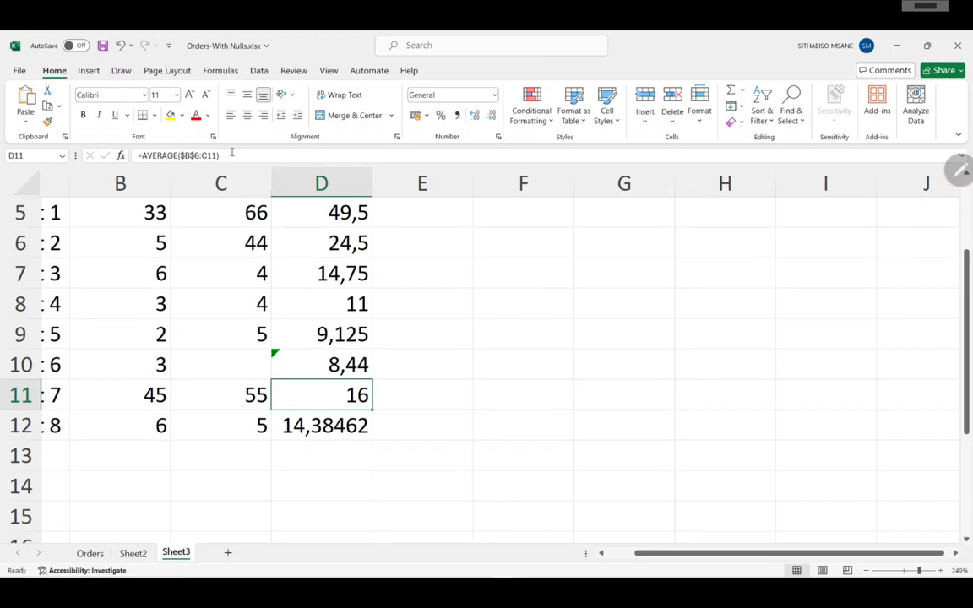
# Discard the accidental edit to D11's formula, leaving it showing 16.
pyautogui.moveTo(241, 153); pyautogui.dragTo(73, 155)
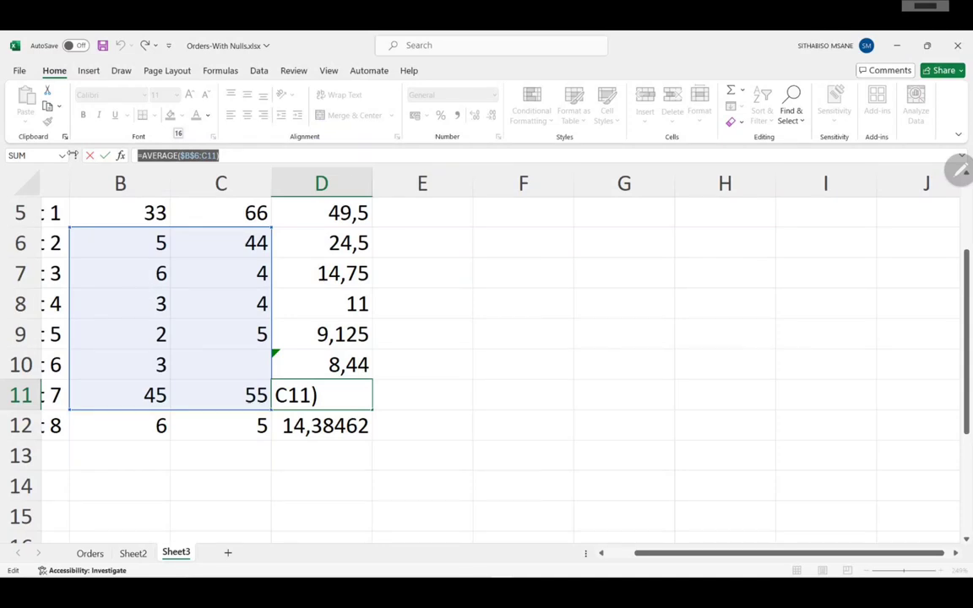
pyautogui.doubleClick(322, 397)
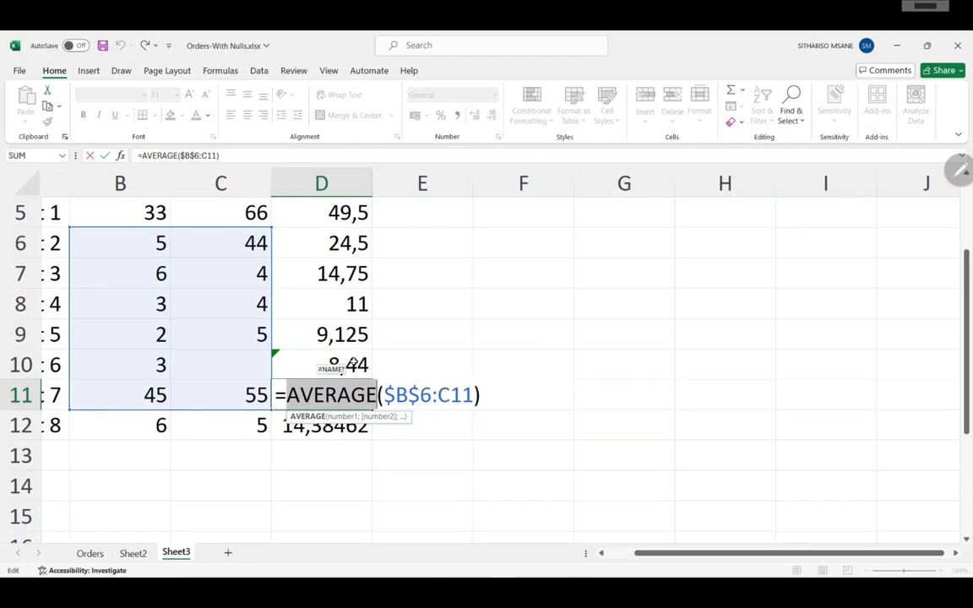
pyautogui.click(302, 360)
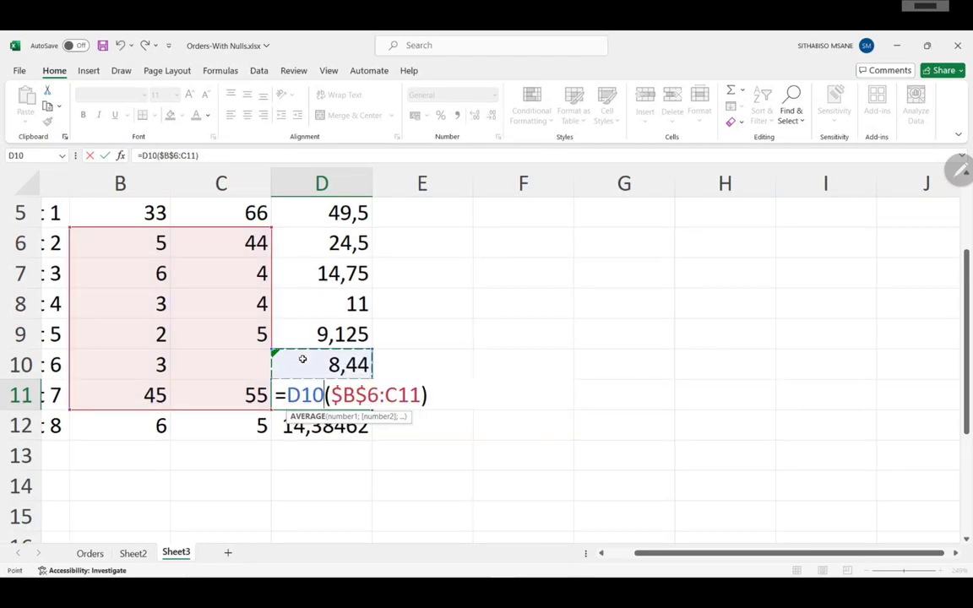
pyautogui.press('Escape')
# Reopen D10's rounded formula and mark ROUND and its AVERAGE part with ink.
pyautogui.doubleClick(314, 364)
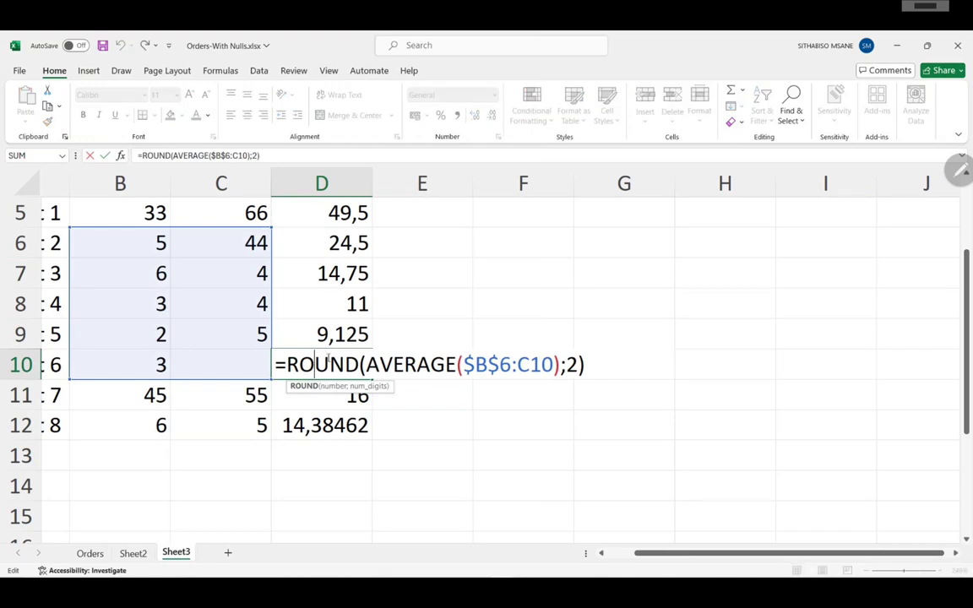
pyautogui.moveTo(378, 371); pyautogui.dragTo(541, 380)
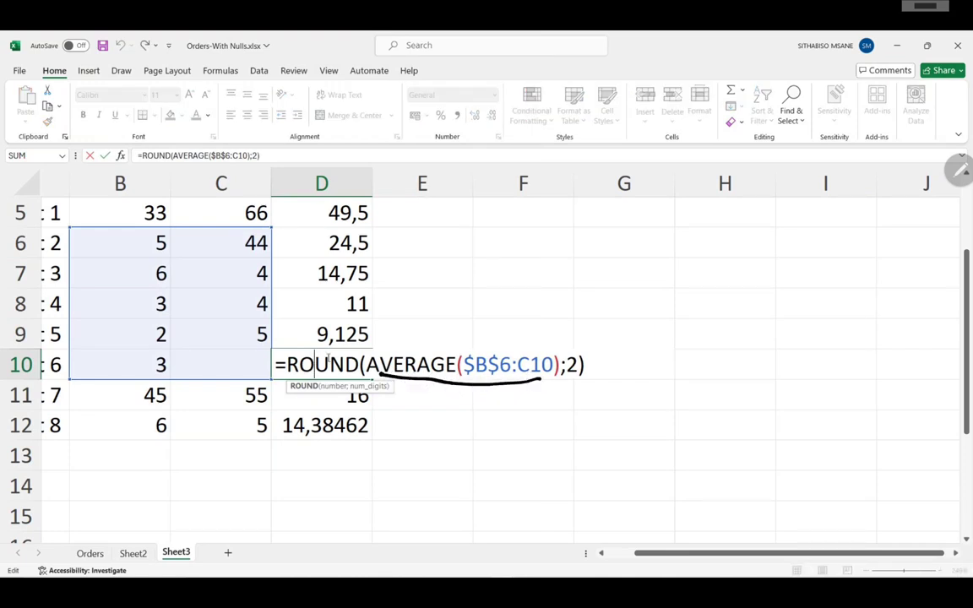
pyautogui.moveTo(340, 340)
pyautogui.mouseDown()
pyautogui.moveTo(279, 353)
pyautogui.moveTo(357, 346)
pyautogui.mouseUp()
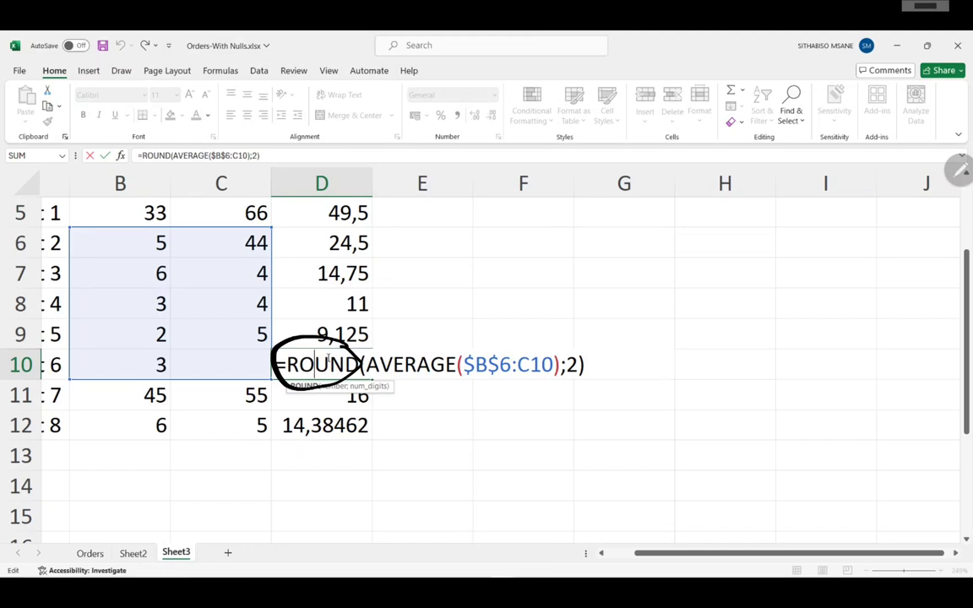
pyautogui.moveTo(573, 338); pyautogui.dragTo(594, 343)
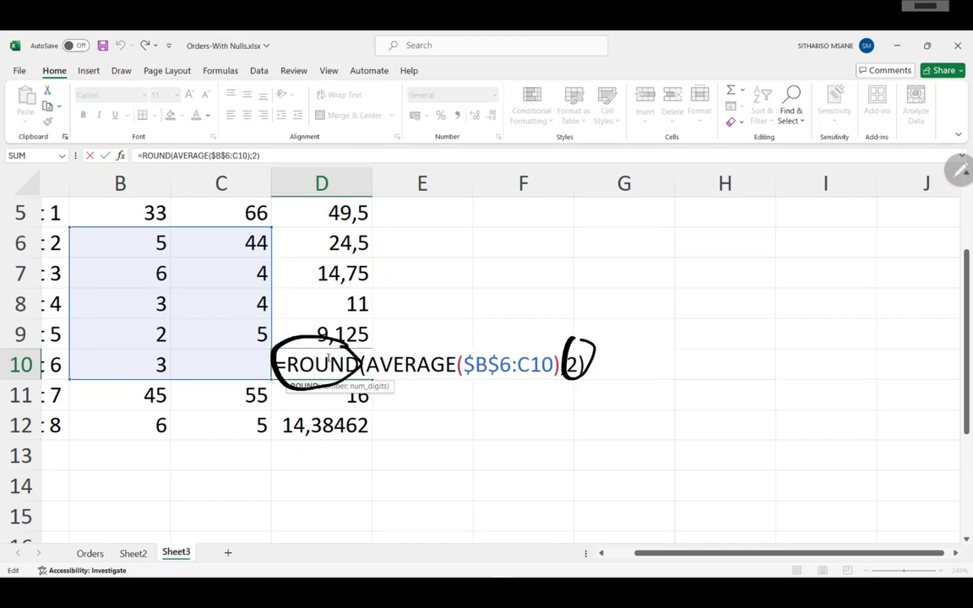
pyautogui.moveTo(384, 385); pyautogui.dragTo(562, 388)
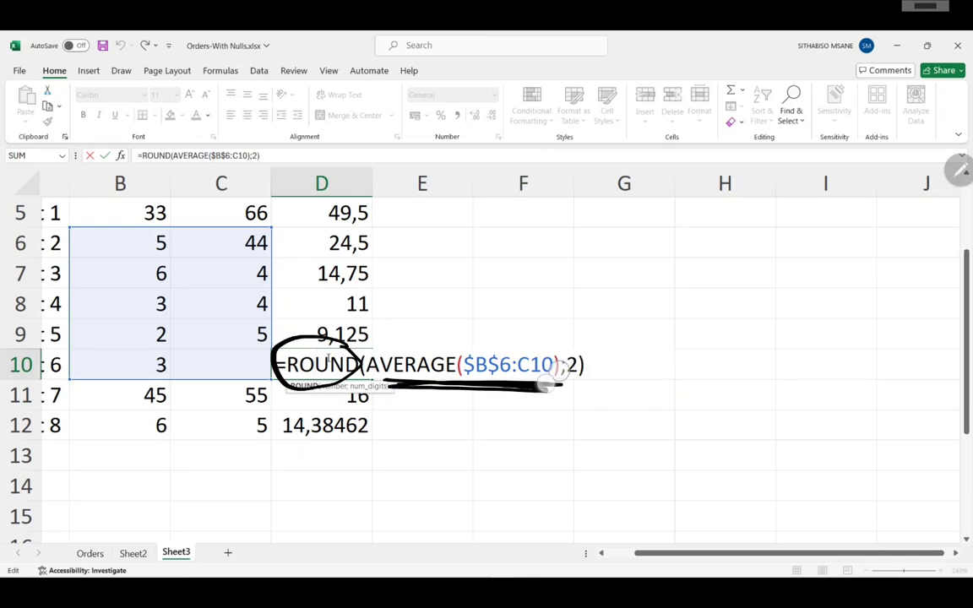